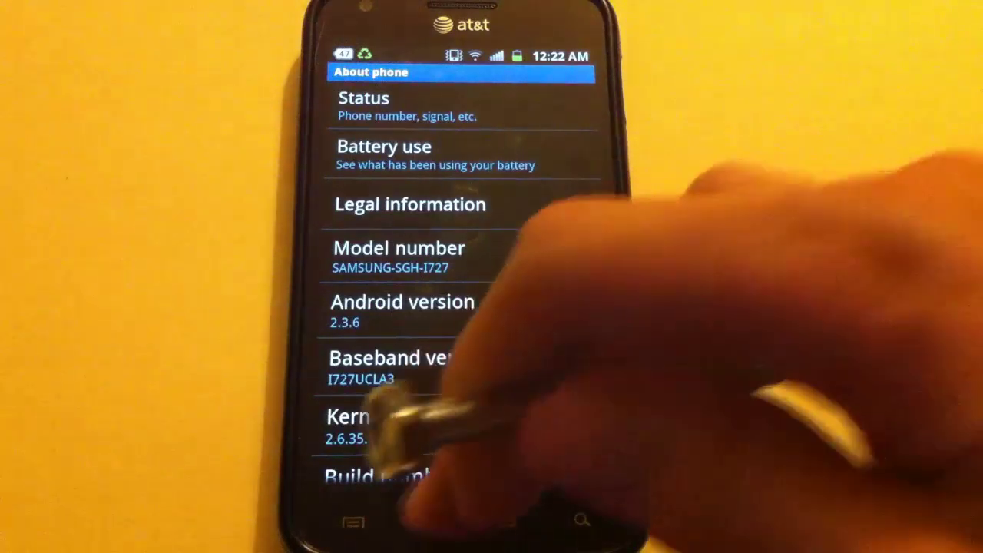
Step: From Utilities > Contacts, export all contacts to the SD card as 00001.vcf, then return home
click(430, 522)
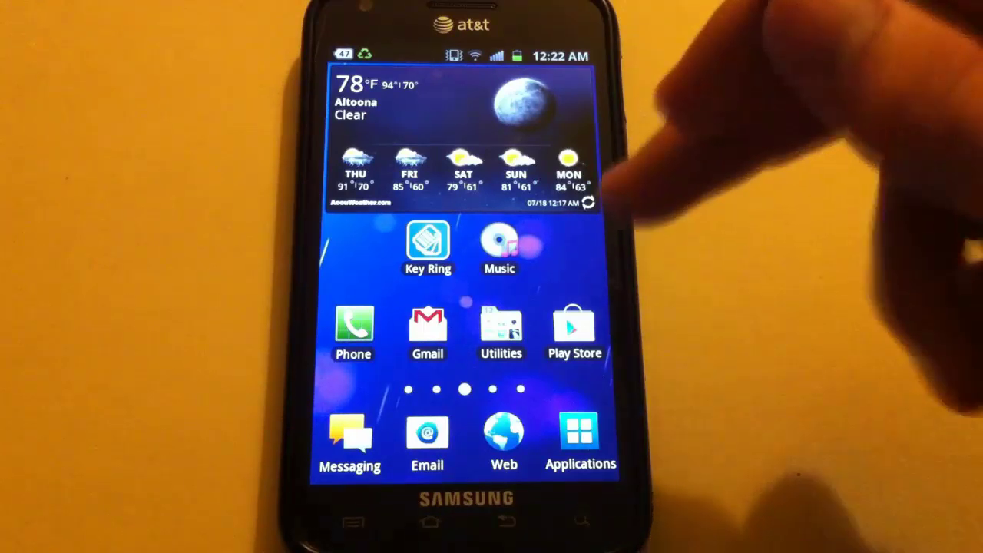
click(501, 329)
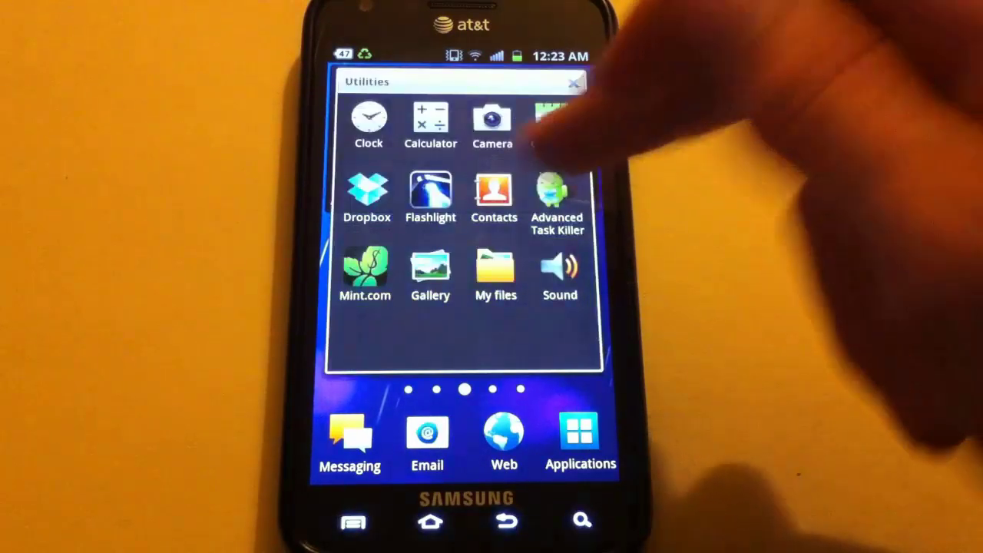
click(491, 192)
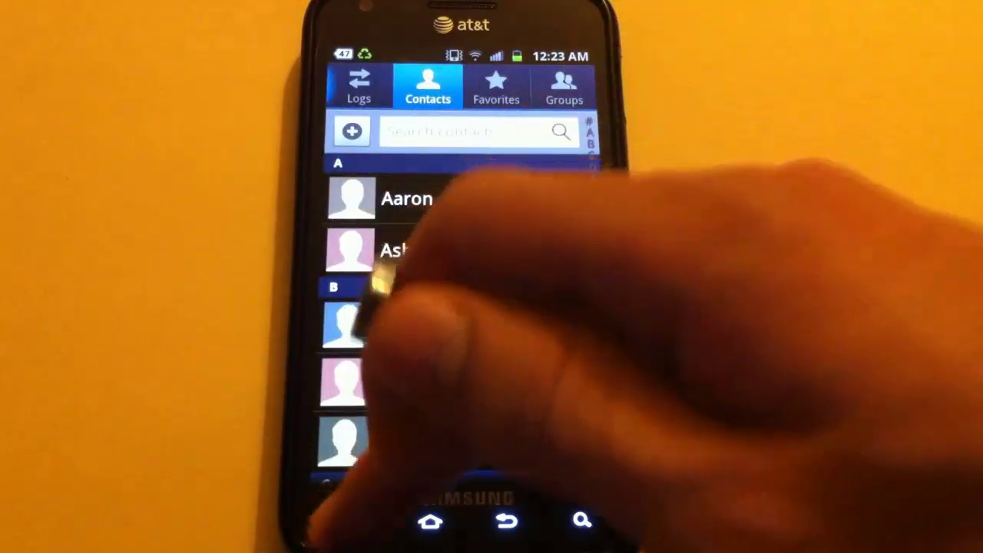
click(353, 522)
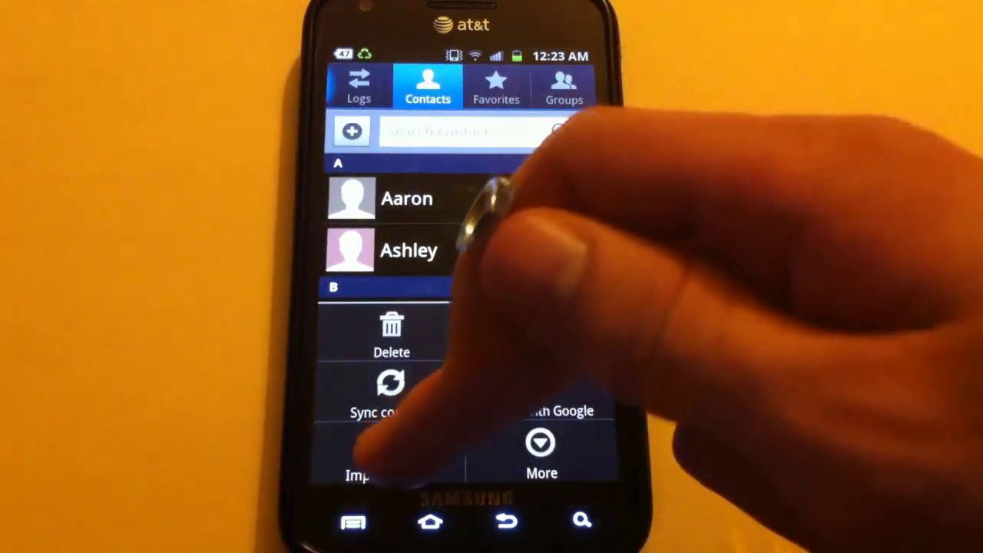
click(390, 453)
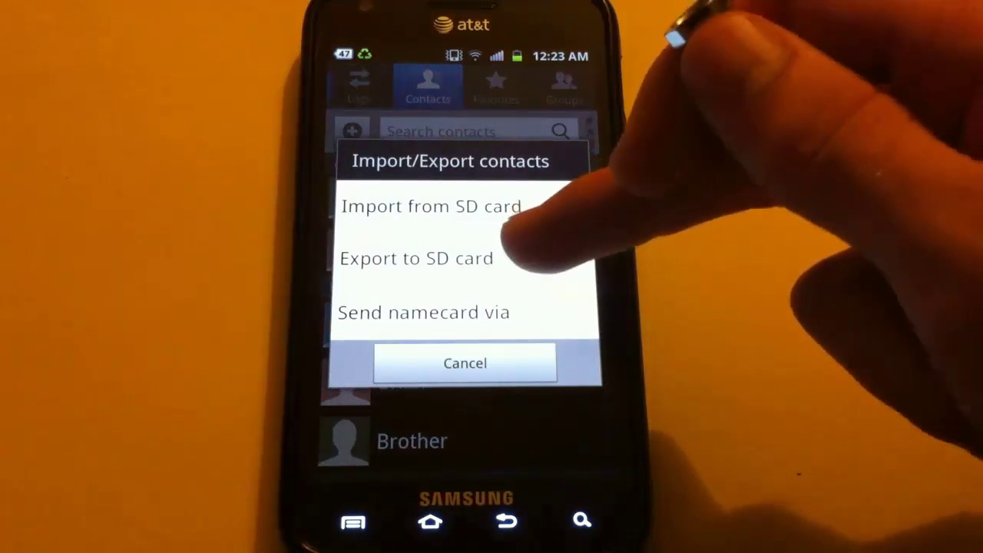
click(529, 258)
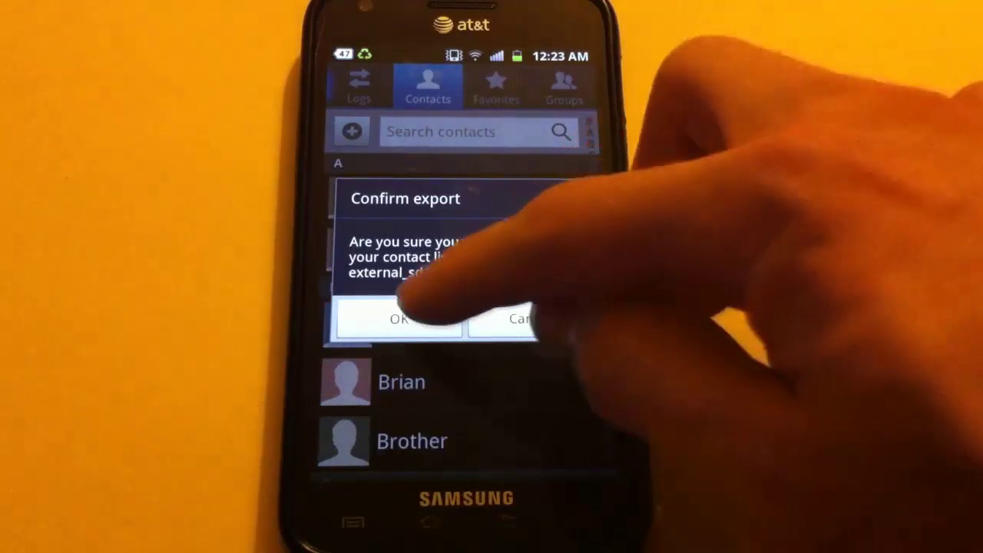
click(398, 319)
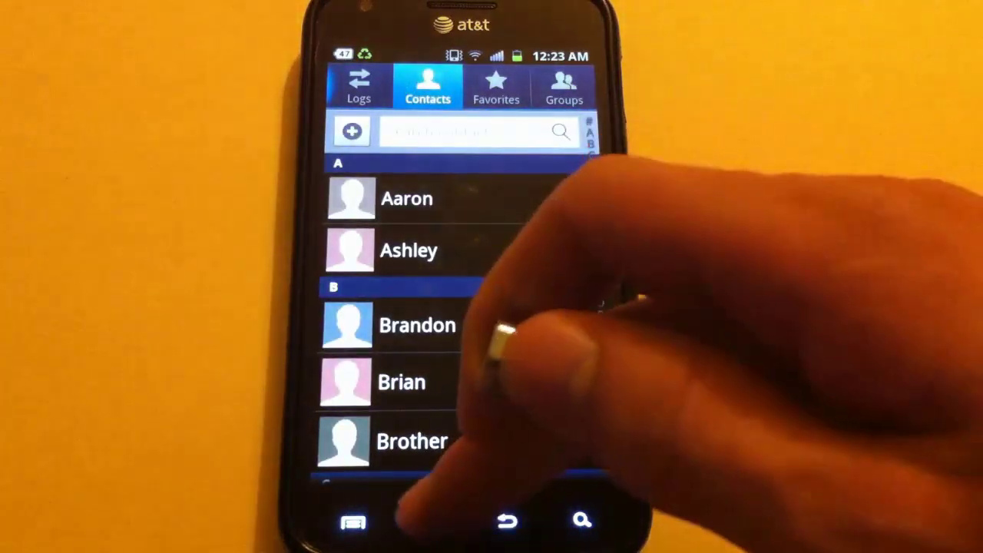
click(430, 522)
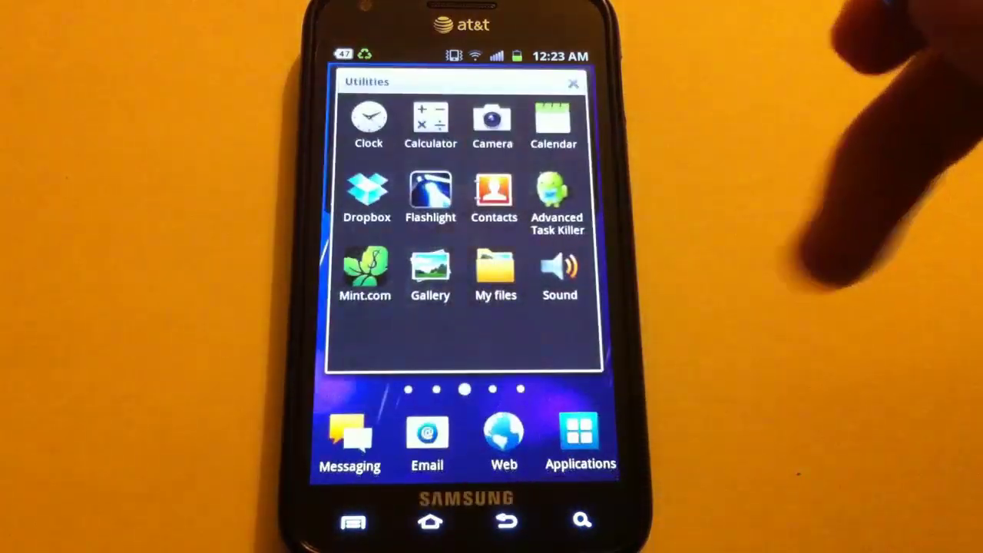
Step: Close the Utilities folder on the phone's home screen
click(507, 522)
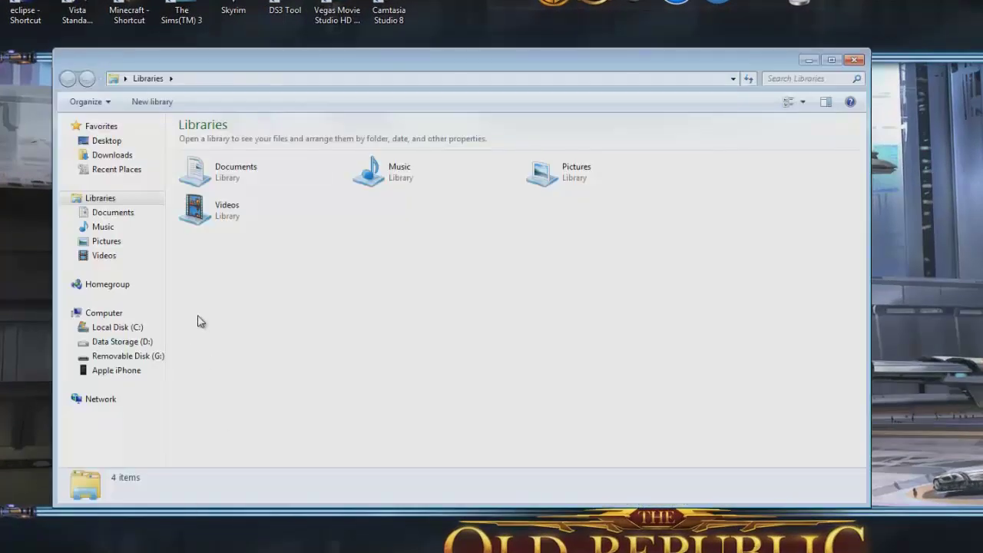
Step: Show Removable Disk (G:), select the 00001 vCard file at the bottom, and narrow the window
click(126, 356)
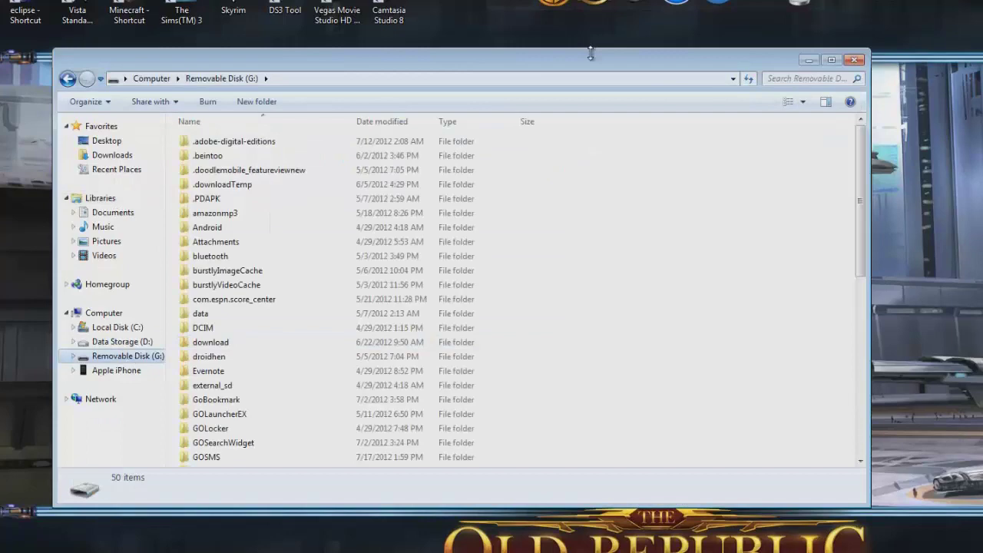
drag(630, 60, 742, 68)
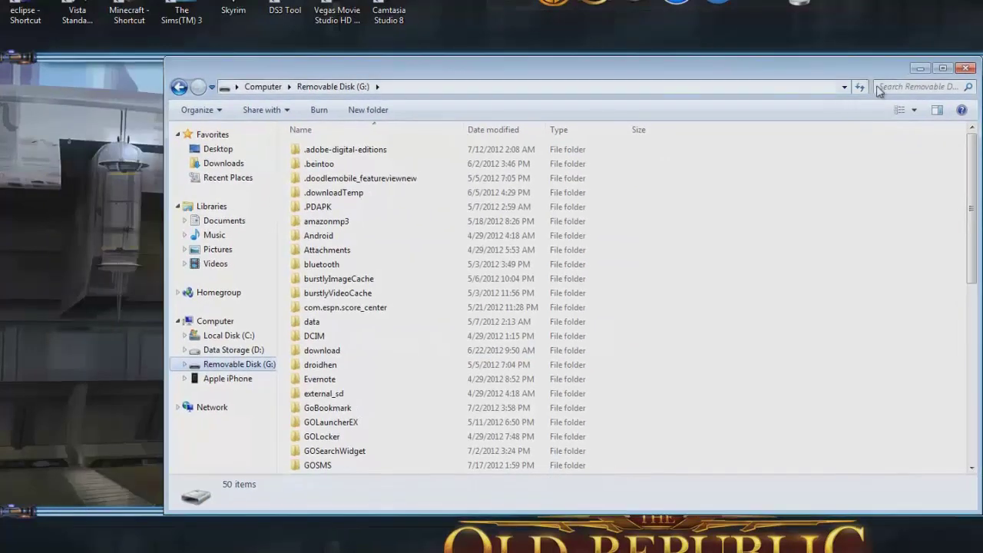
click(944, 70)
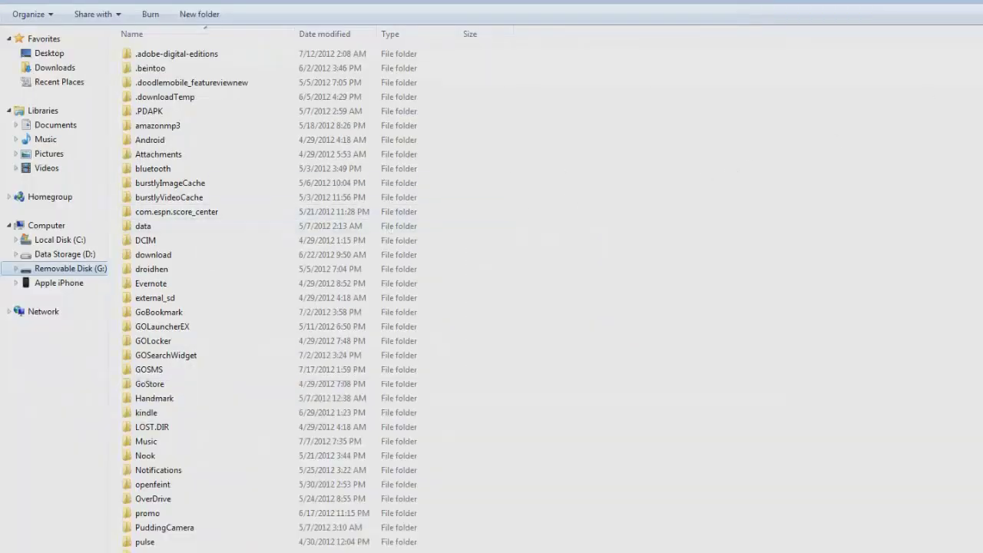
key(super+Down)
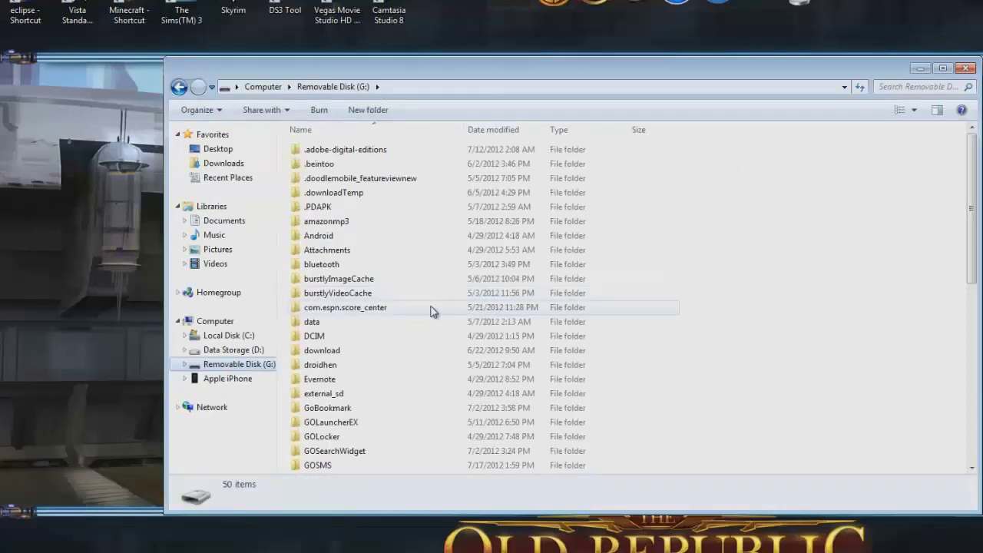
scroll(702, 299, down, 9)
click(358, 451)
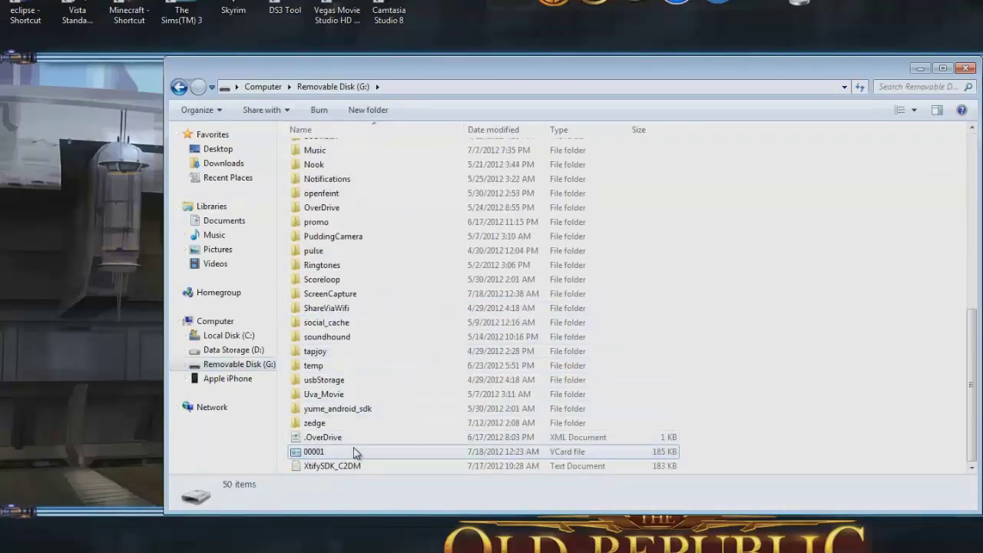
drag(679, 62, 529, 51)
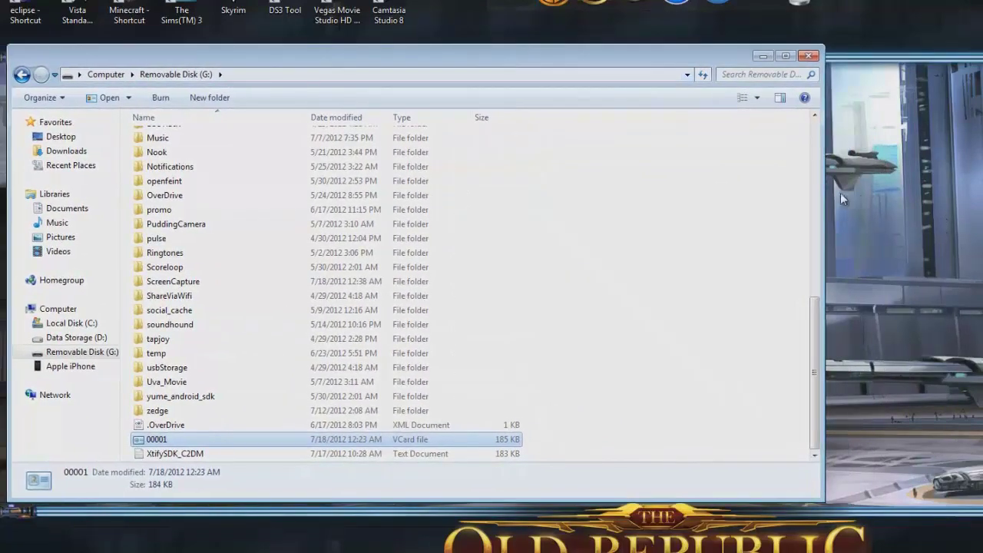
drag(824, 192, 666, 177)
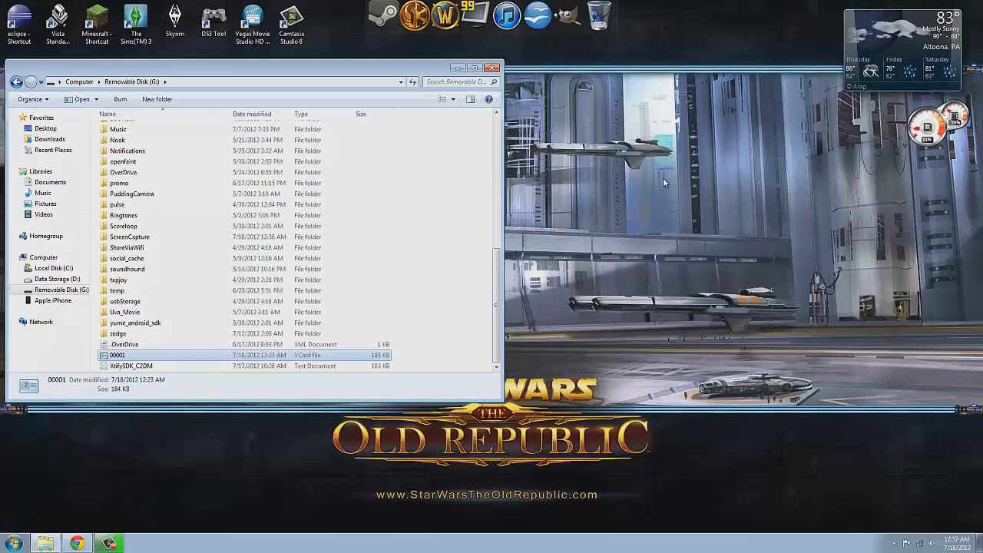
Step: Create a new desktop folder named 'Phone Backup'
right_click(688, 180)
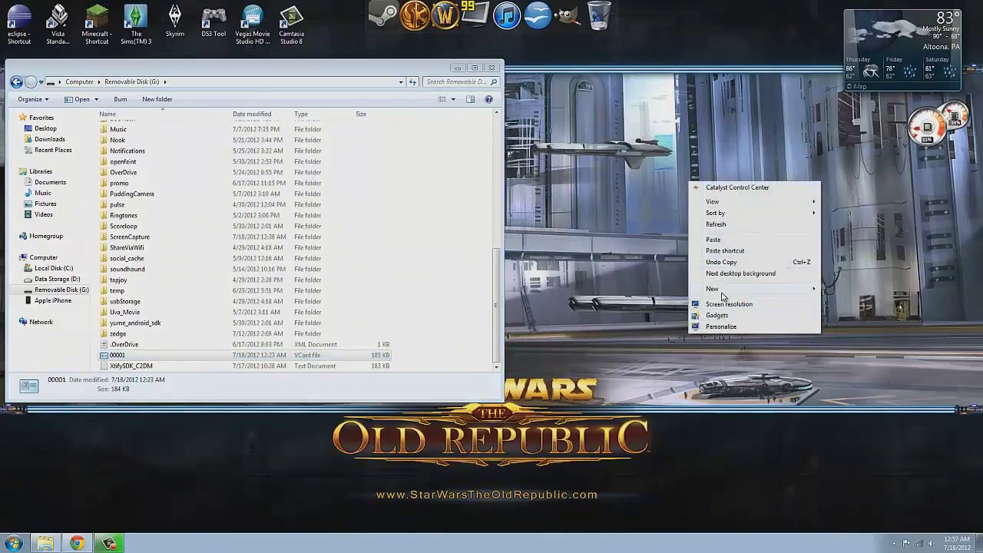
mouse_move(722, 295)
click(848, 289)
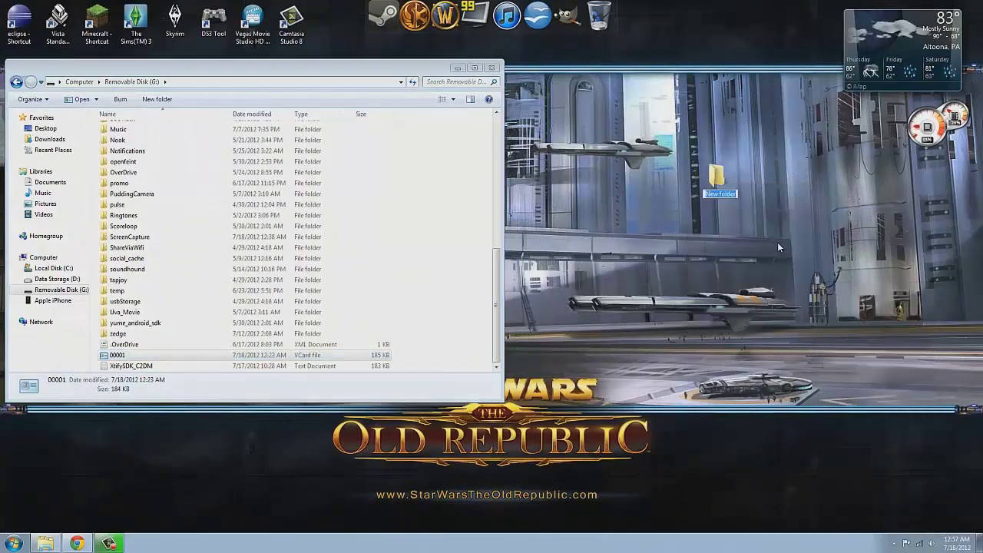
text(Phone Backup)
key(Return)
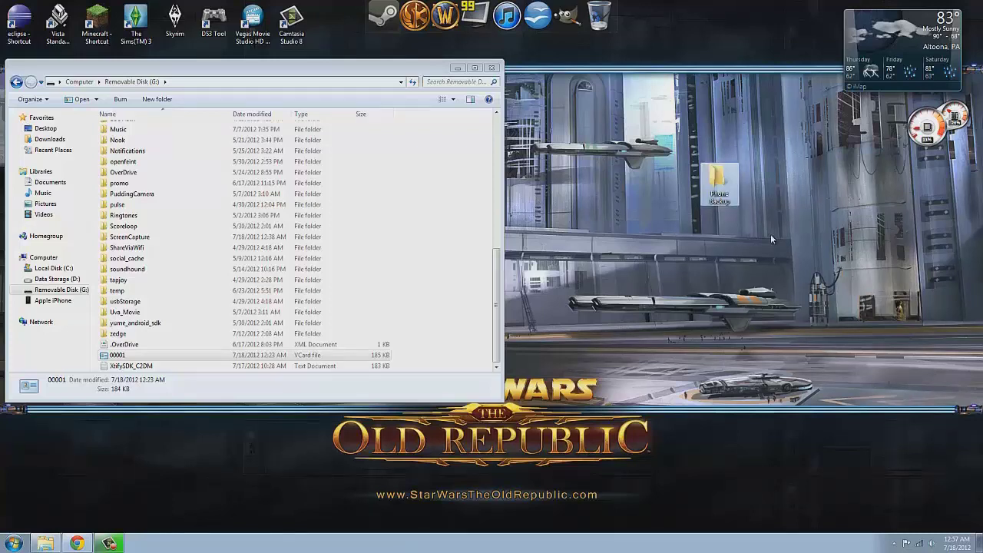
Step: Tile the drive and Phone Backup windows side by side, copy 00001 in, and select Music
drag(344, 70, 1, 73)
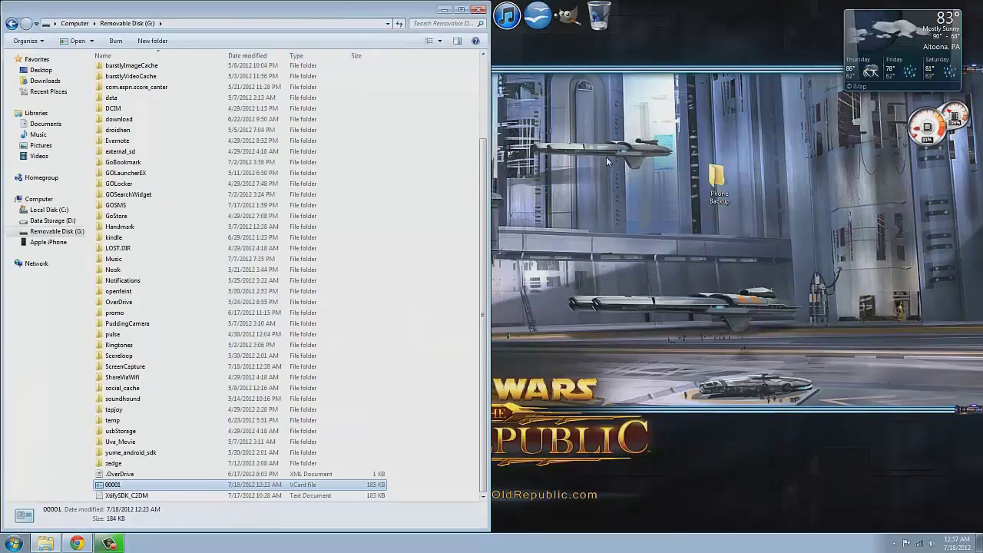
double_click(718, 181)
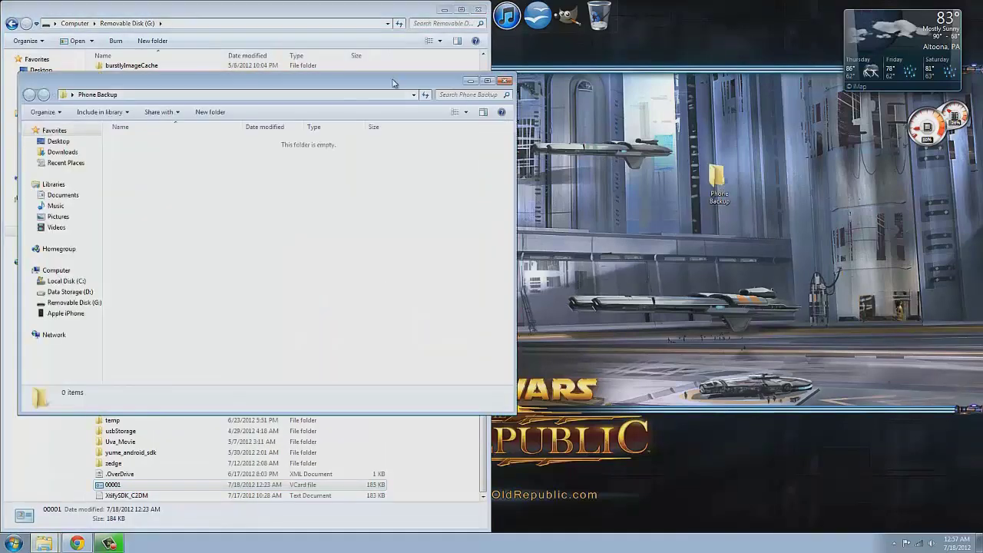
drag(392, 82, 982, 104)
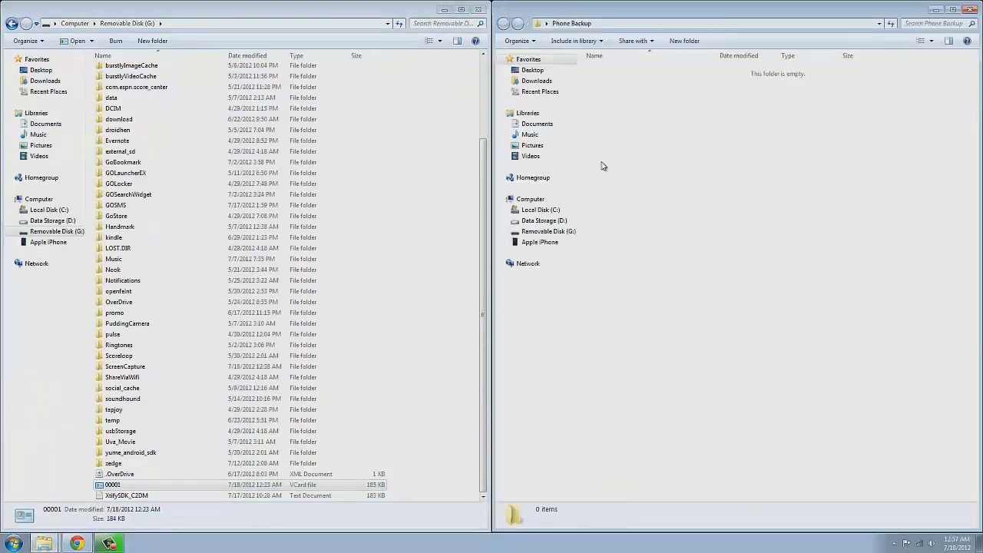
click(124, 486)
drag(124, 486, 660, 150)
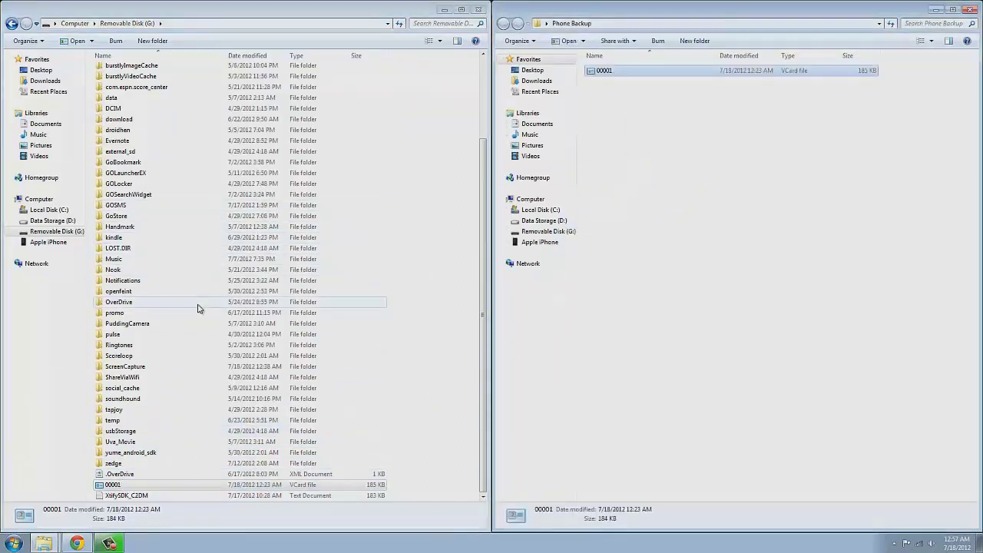
click(161, 262)
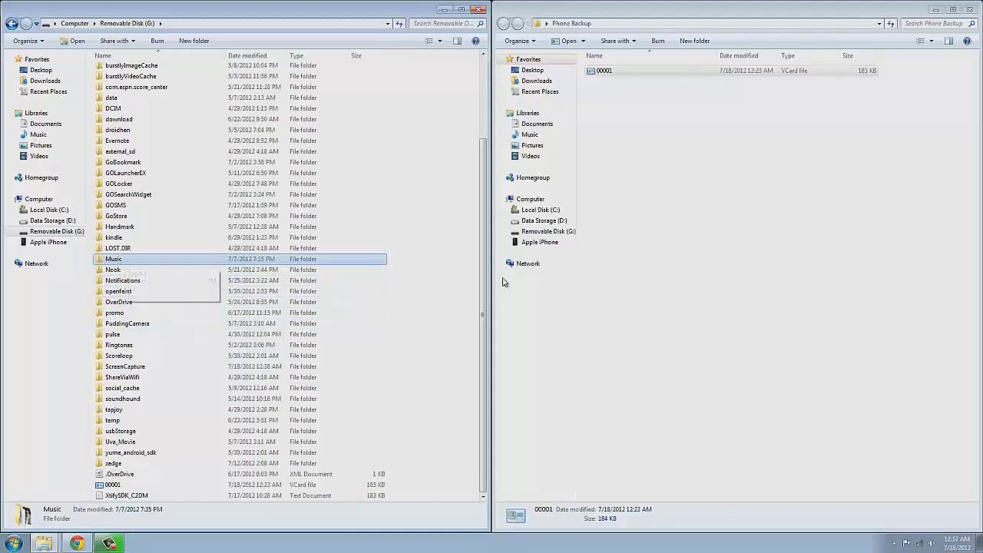
Step: Paste the Music folder into Phone Backup, then copy and paste the Ringtones folder there
click(695, 204)
right_click(695, 203)
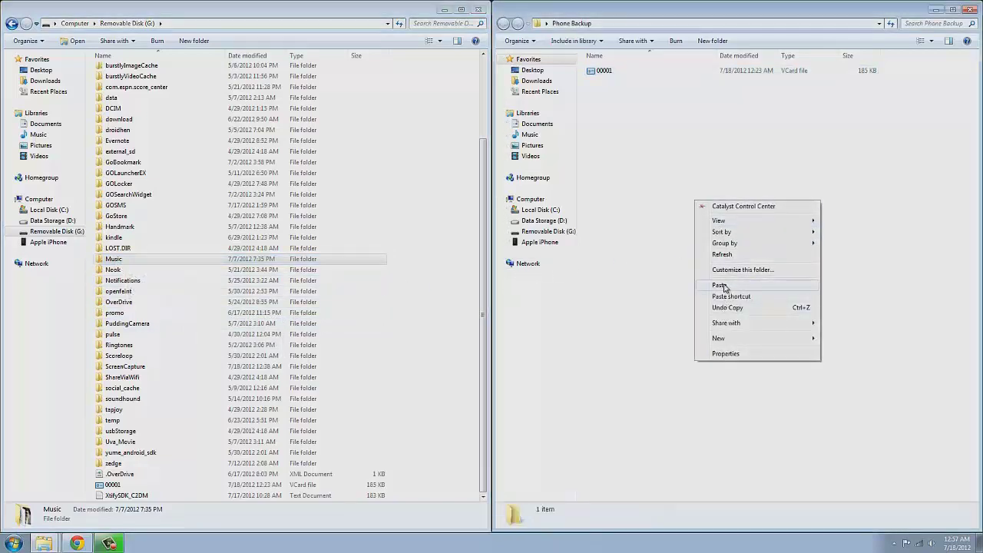
click(673, 213)
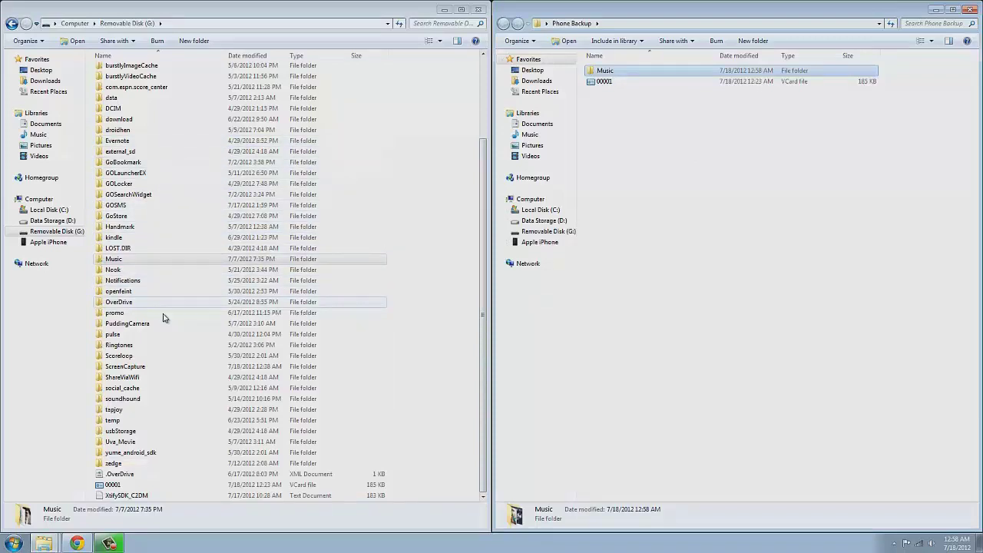
click(155, 344)
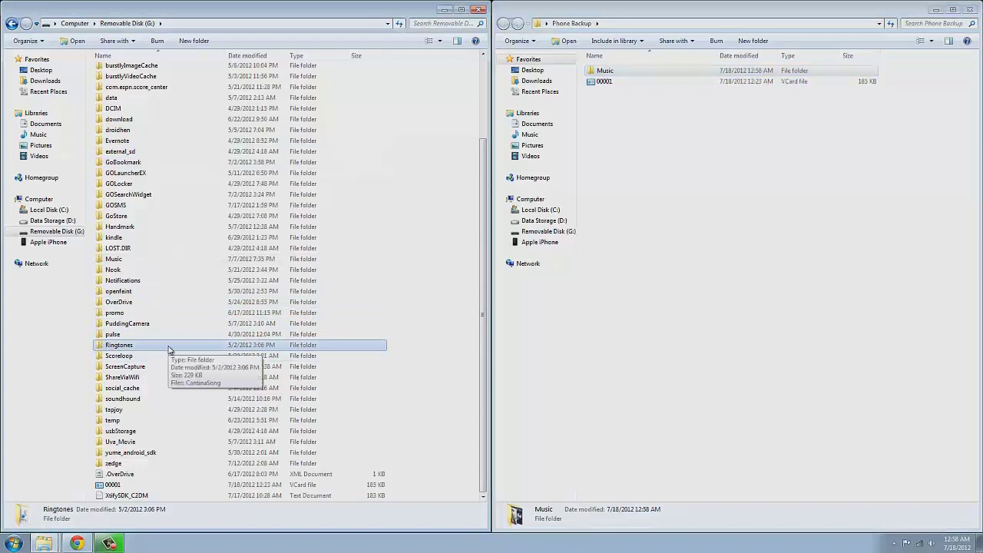
right_click(170, 345)
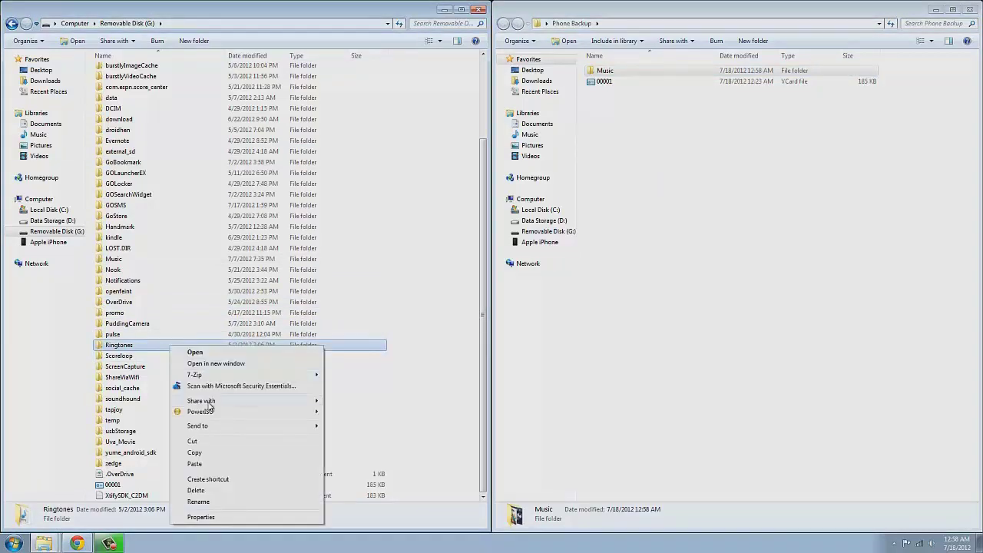
click(213, 451)
right_click(663, 237)
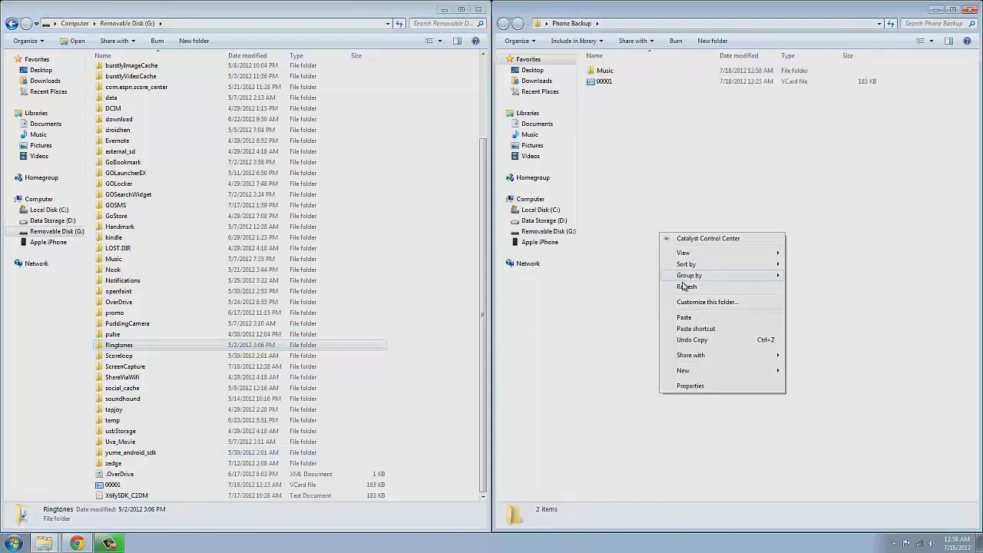
click(702, 317)
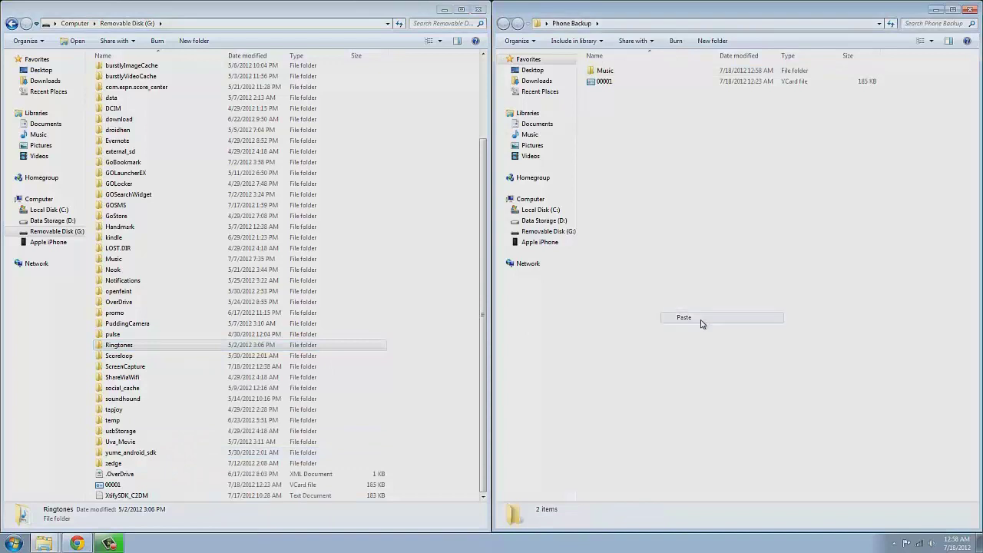
Step: Copy the Notifications folder into Phone Backup, cancelling the mistaken paste into itself
click(163, 281)
right_click(162, 285)
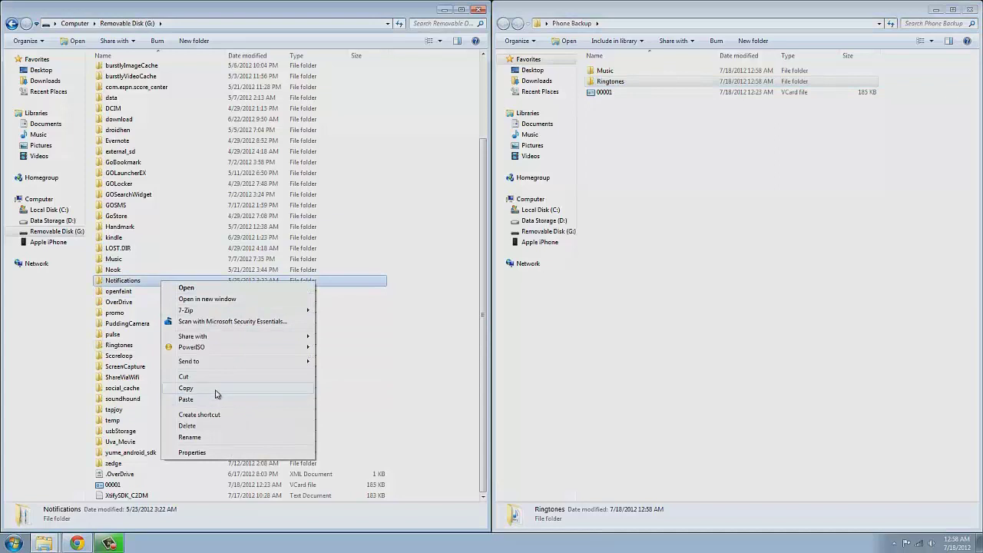
click(216, 394)
right_click(195, 282)
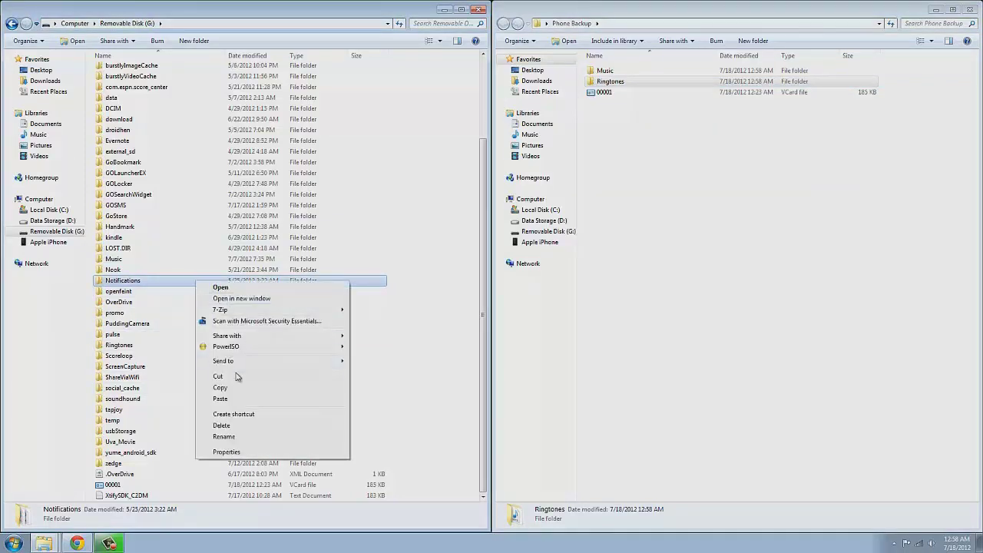
click(236, 398)
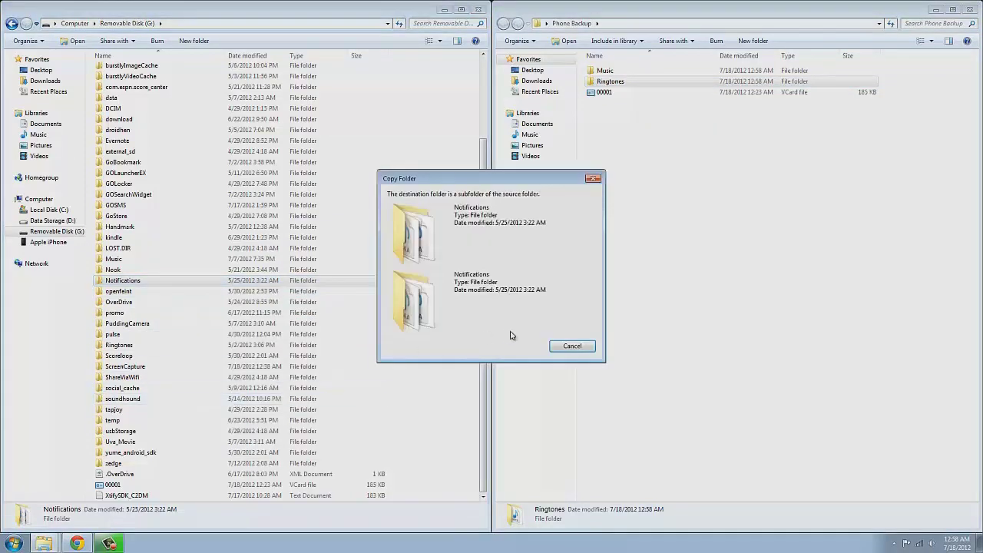
click(571, 347)
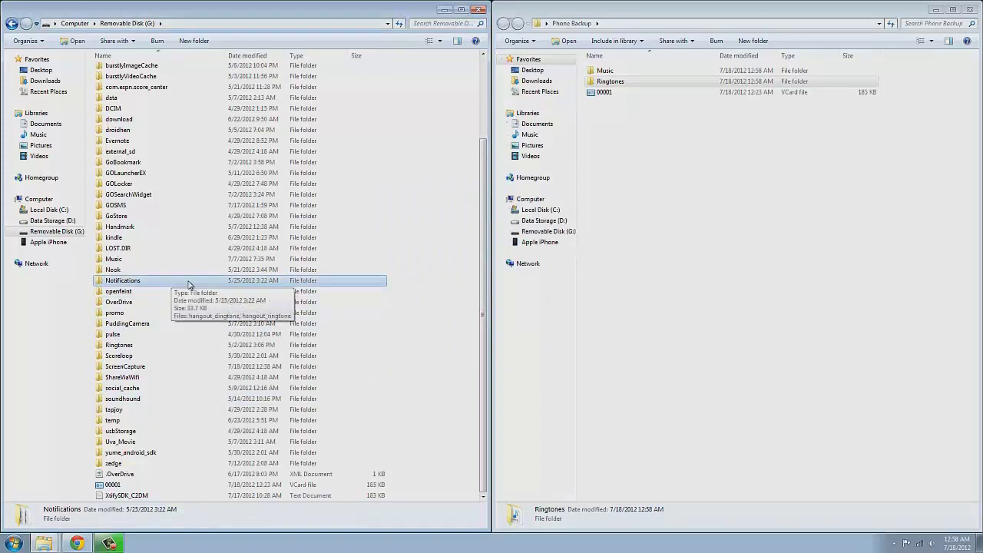
click(735, 169)
key(ctrl+v)
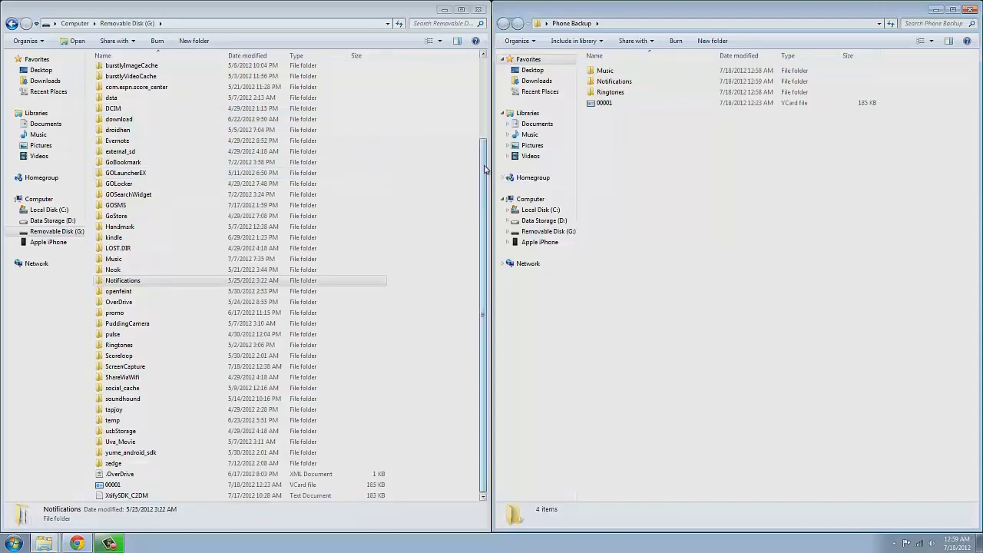
Step: Look inside DCIM's Camera folder, then go back up to the removable disk
drag(484, 169, 485, 135)
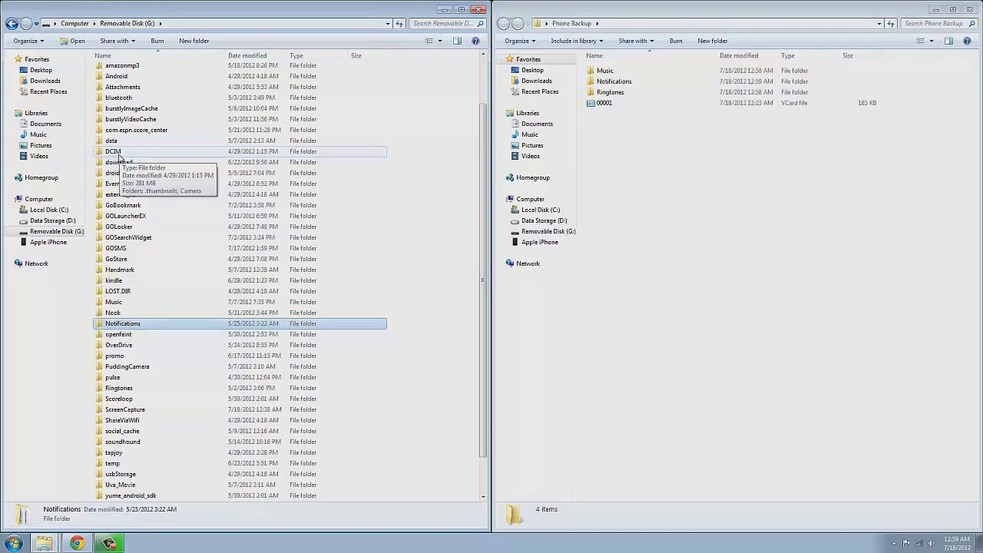
double_click(150, 157)
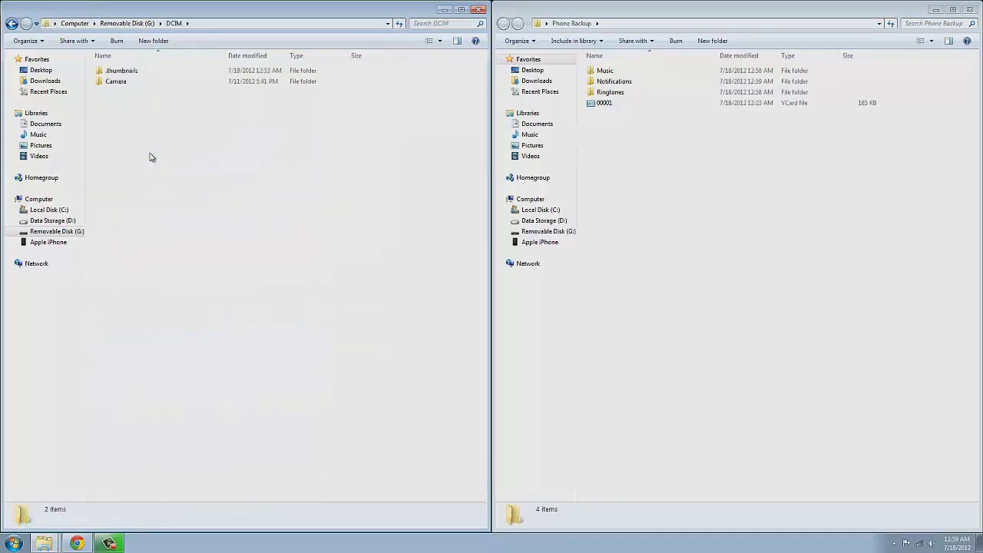
double_click(117, 81)
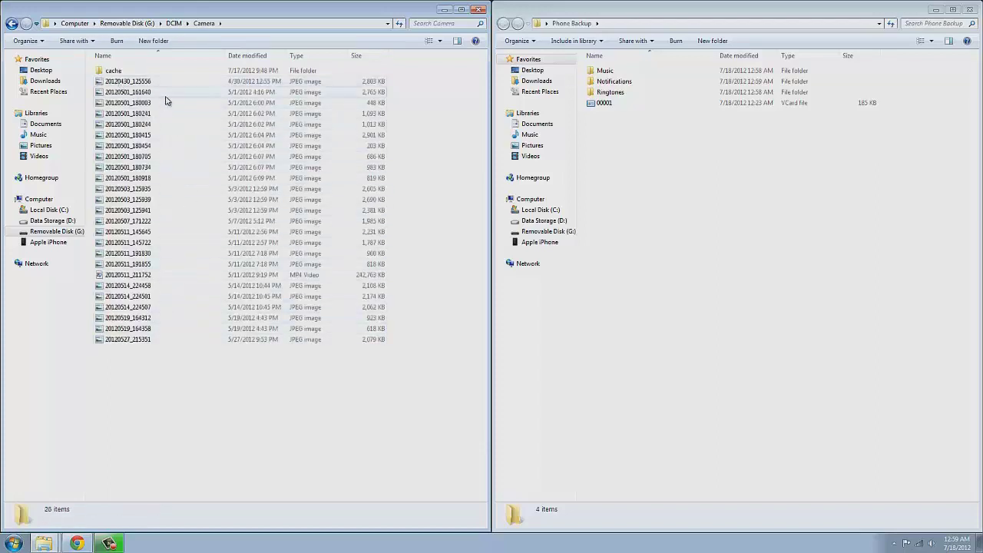
click(168, 136)
click(11, 25)
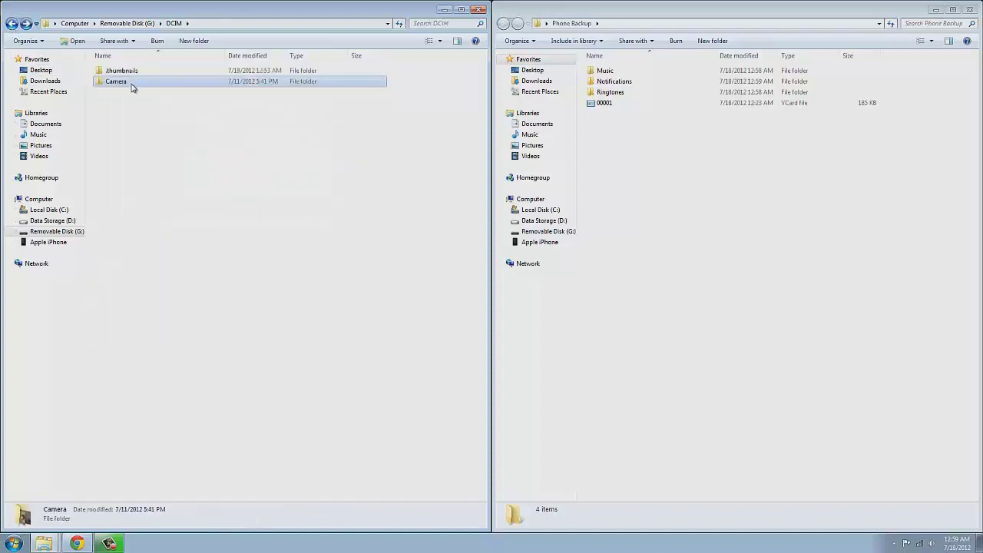
click(11, 25)
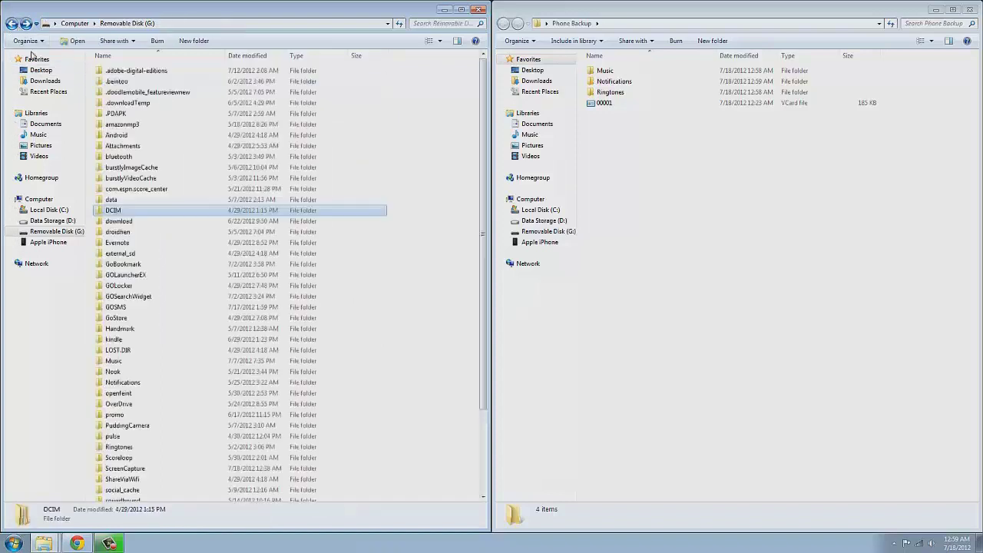
Step: Copy the Camera folder from DCIM into Phone Backup and clear the selections
double_click(126, 213)
click(129, 83)
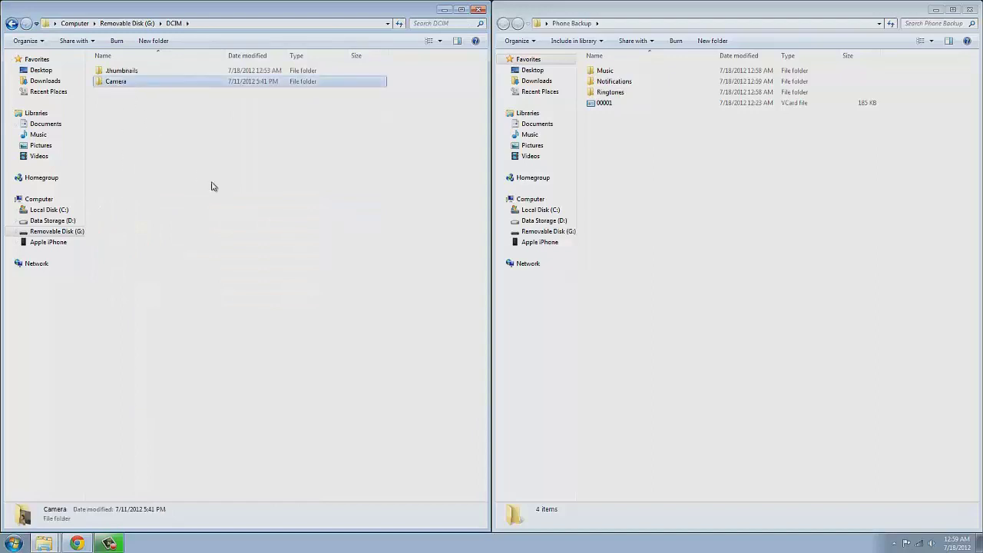
click(672, 178)
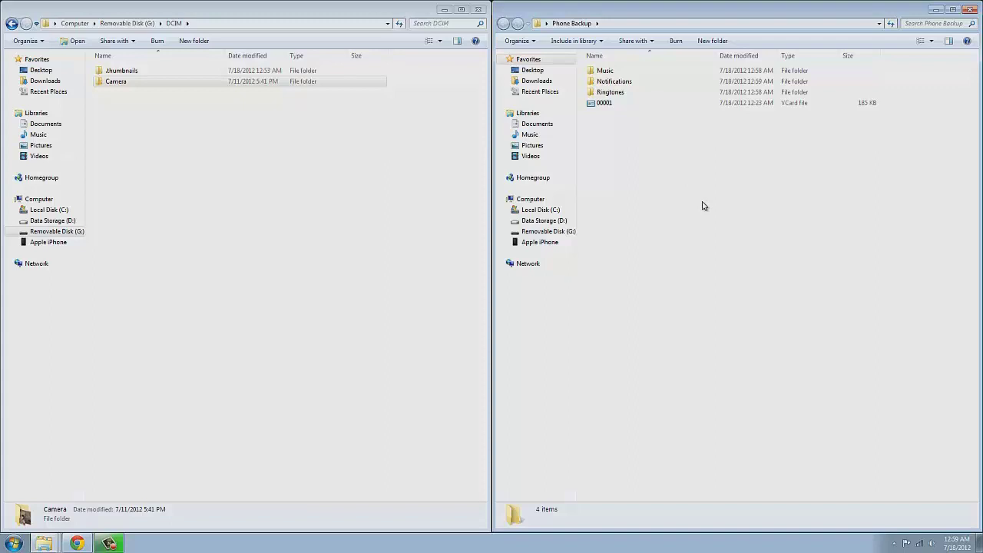
key(ctrl+v)
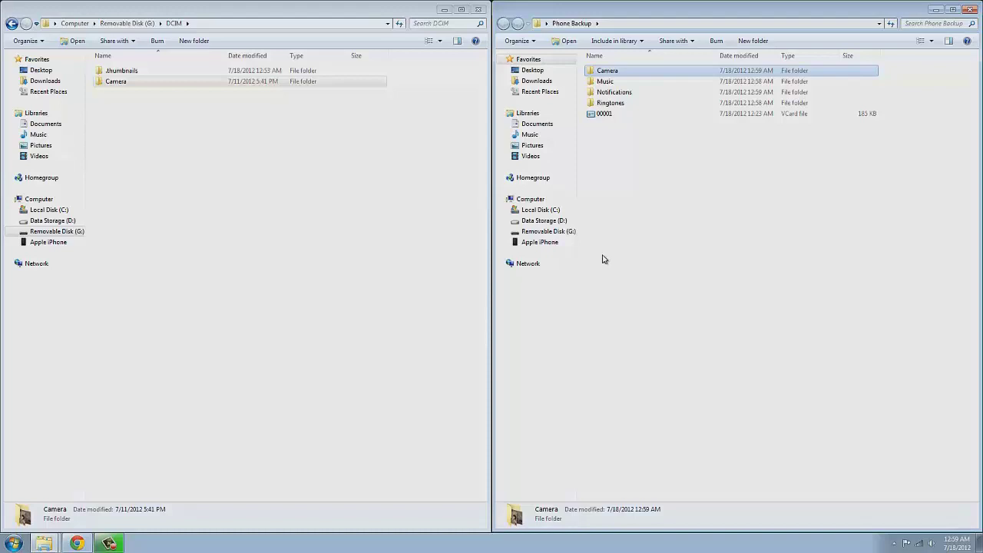
click(362, 151)
click(669, 156)
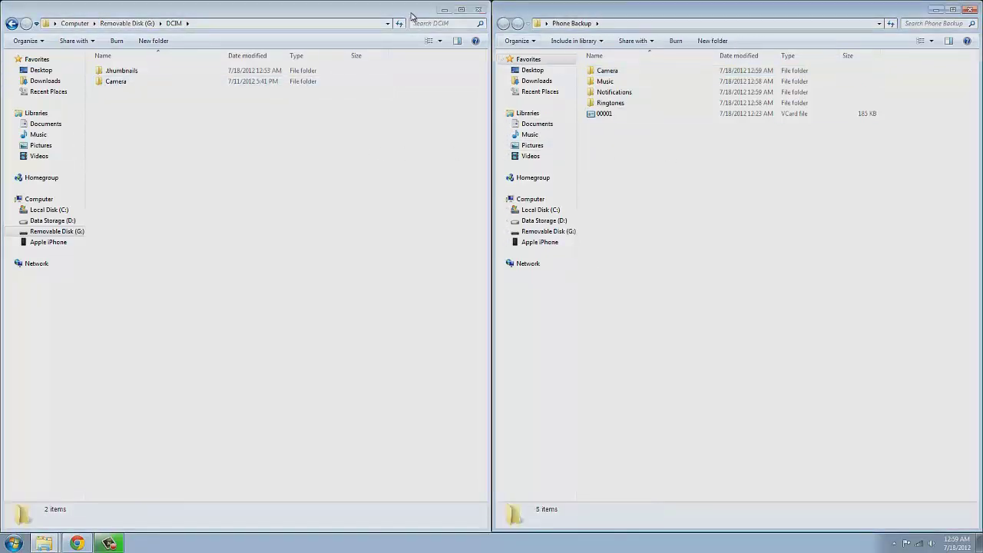
Step: Close both Explorer windows, move the Phone Backup icon to the desktop centre, and restore the Samsung FAQ page
click(476, 10)
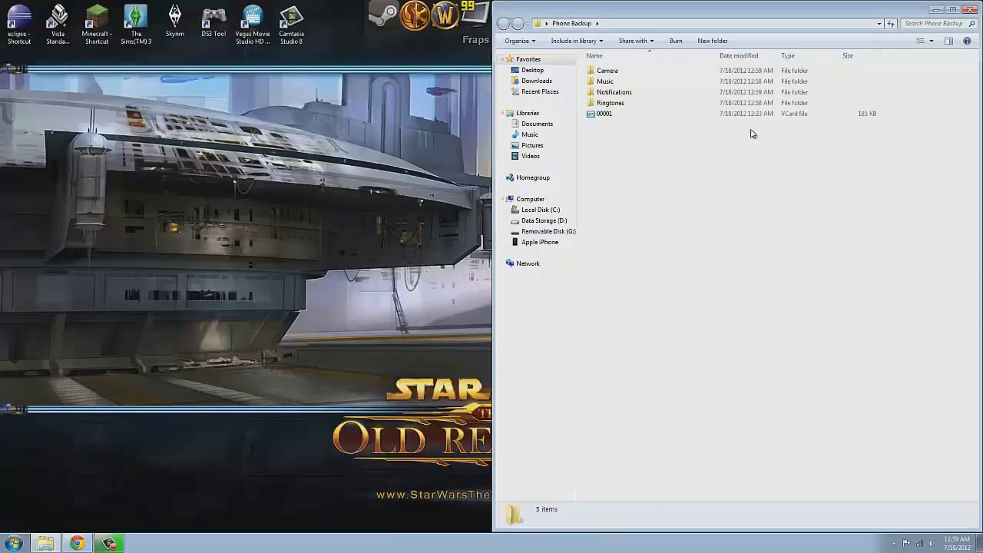
click(965, 9)
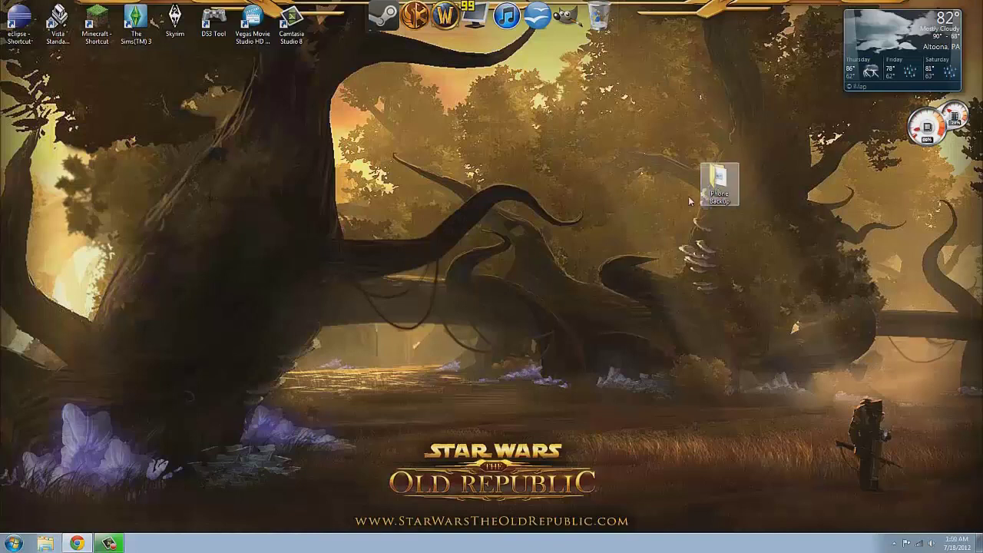
drag(714, 201, 471, 260)
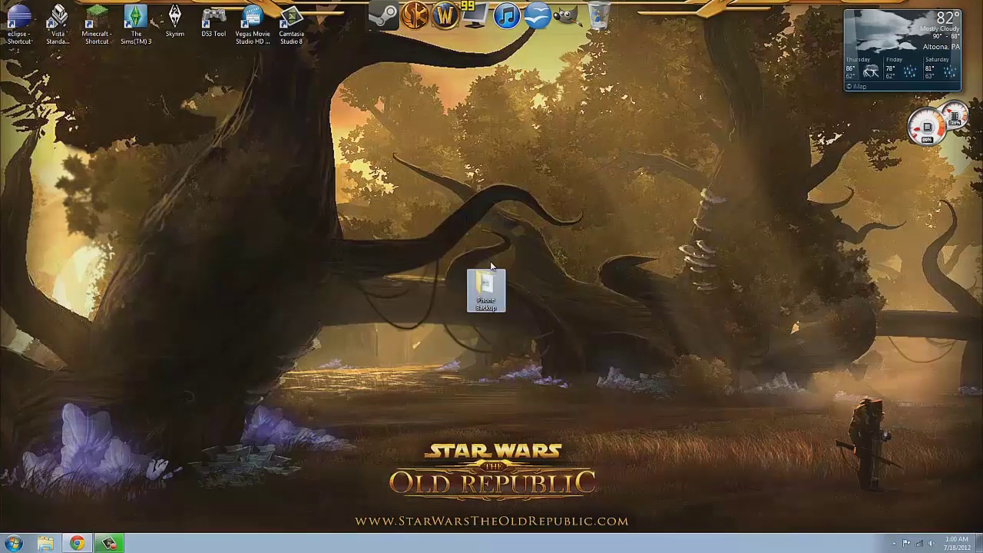
click(245, 370)
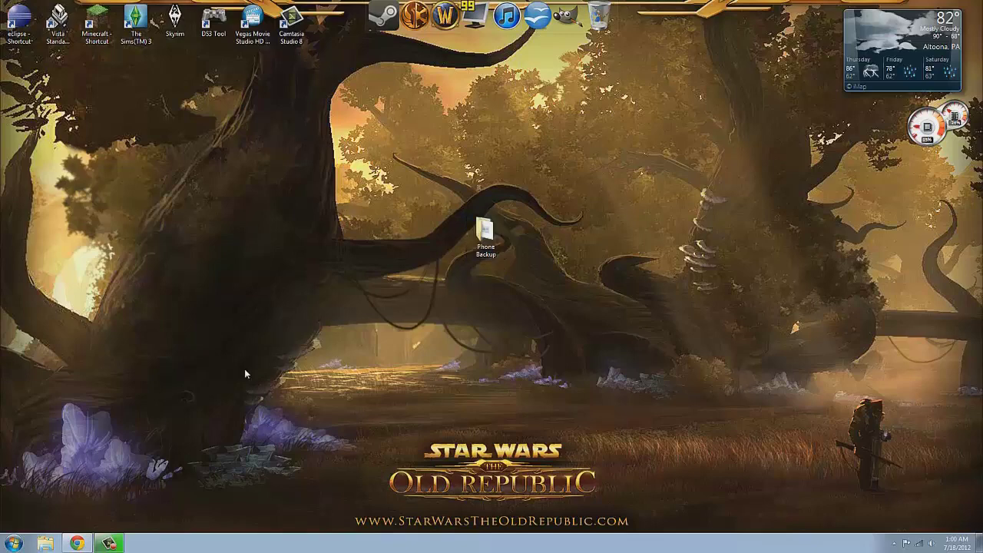
click(84, 544)
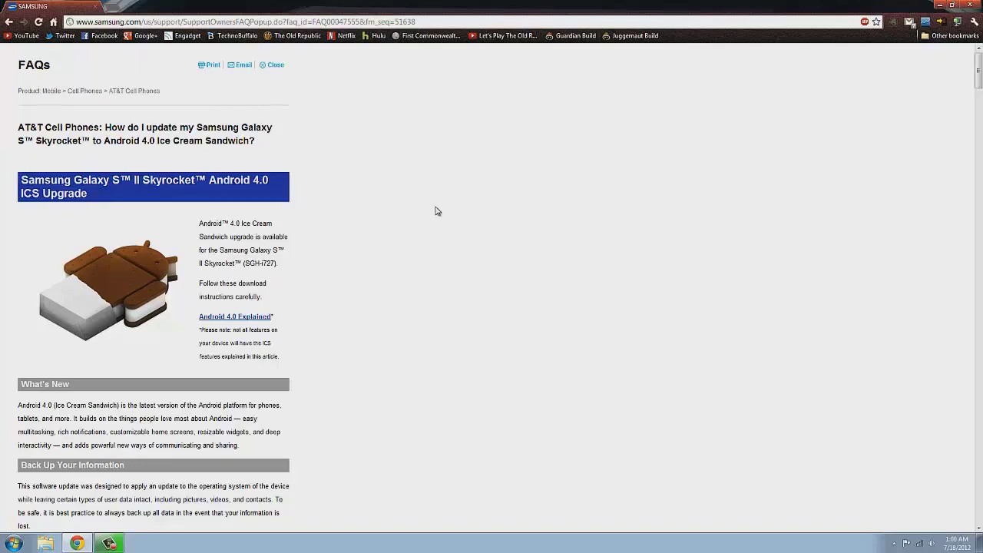
Step: Read down the Android 4.0 FAQ to 'How Do I Get This Update?' and follow the Download Samsung Kies link
scroll(434, 213, down, 3)
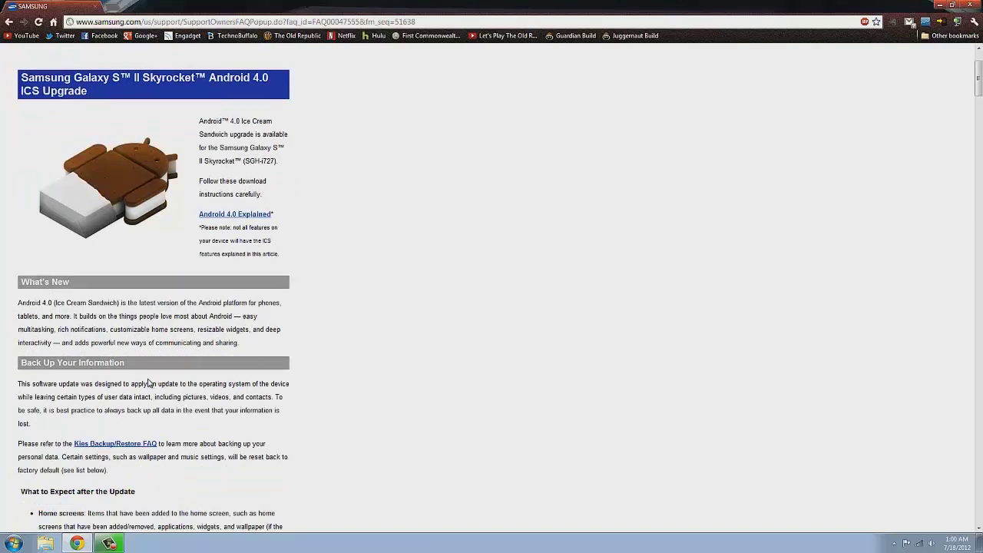
scroll(150, 383, down, 1)
drag(157, 353, 201, 343)
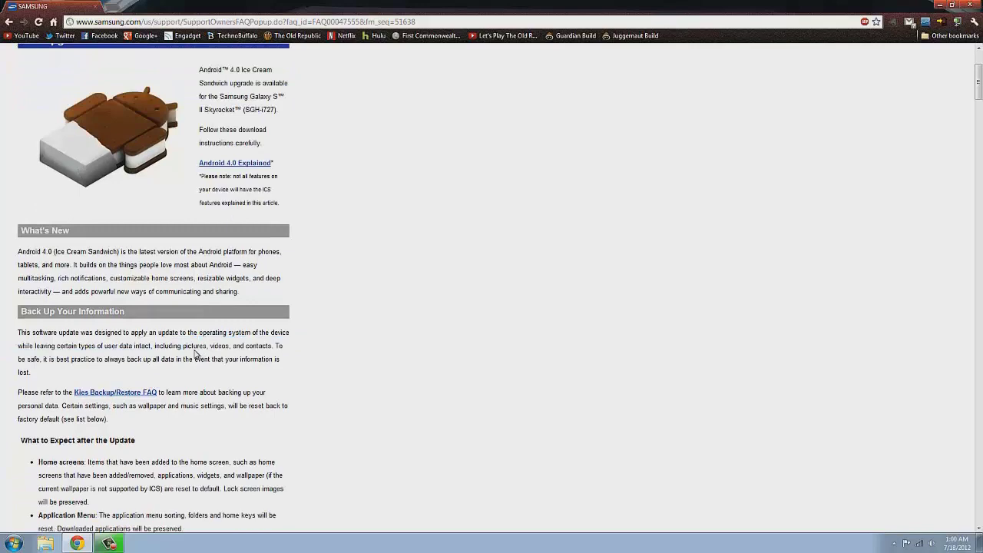
double_click(195, 346)
click(294, 362)
scroll(298, 387, down, 8)
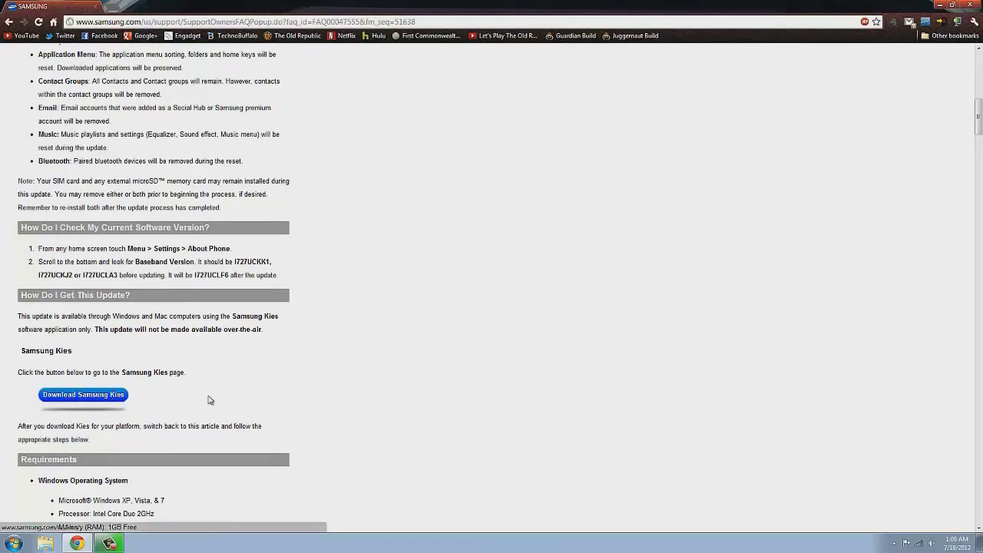
scroll(218, 399, down, 1)
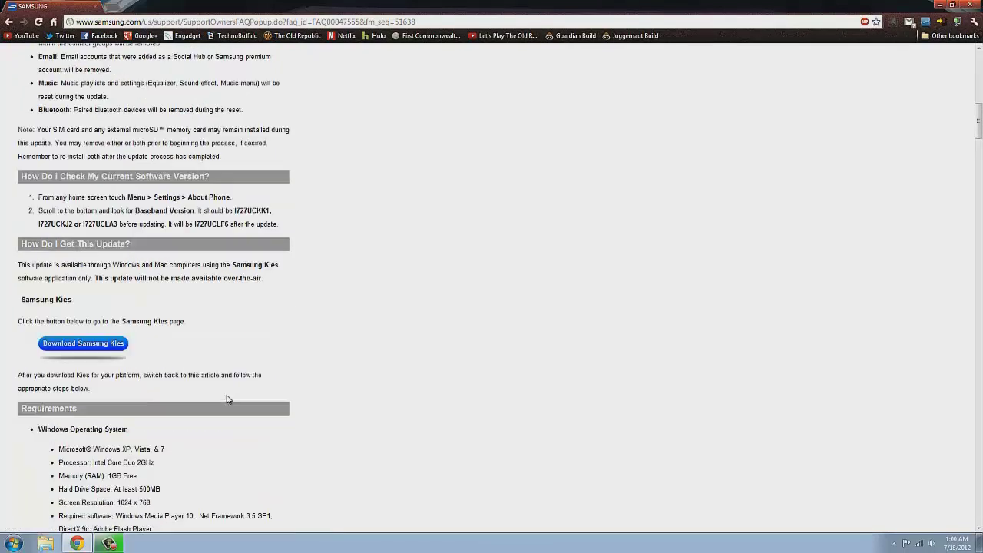
click(93, 344)
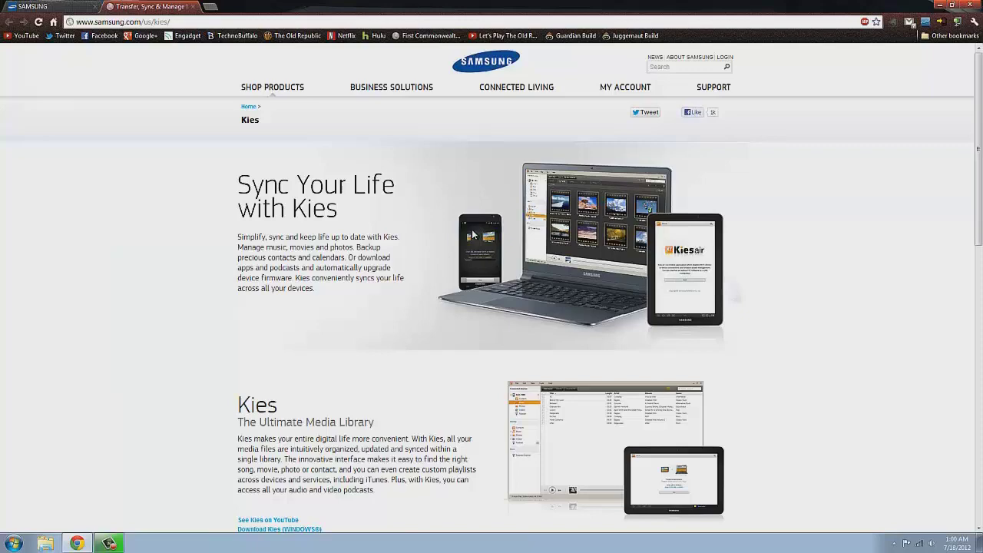
Step: Scroll to the Kies section and download Kies for Windows
scroll(473, 234, down, 3)
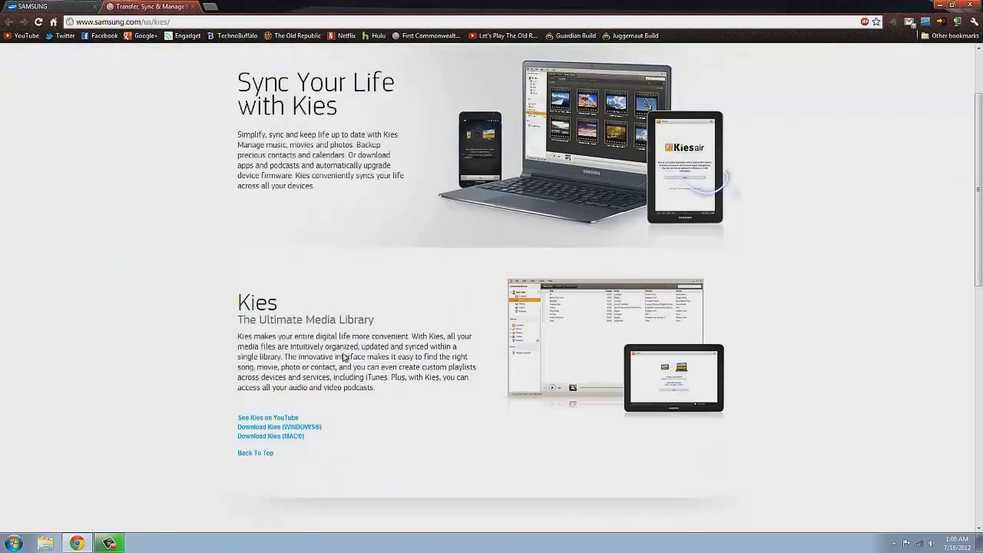
scroll(345, 356, down, 1)
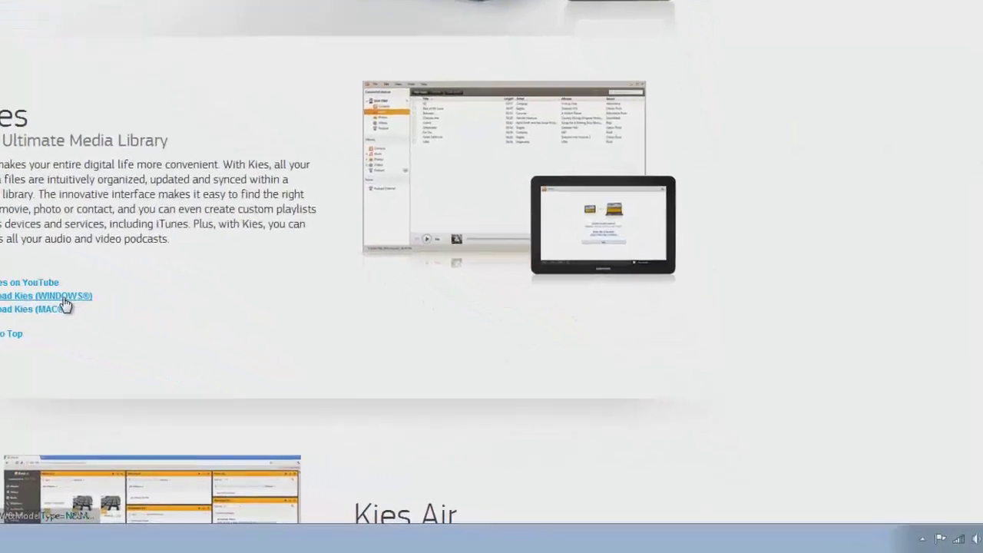
click(52, 290)
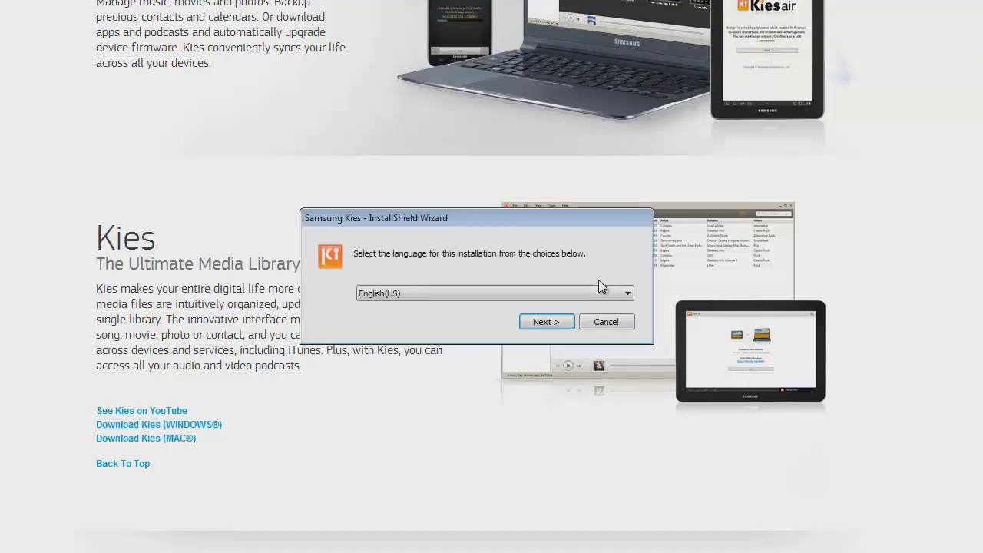
Step: Keep English(US), accept the licence agreement, and install Kies into the default folder
click(530, 299)
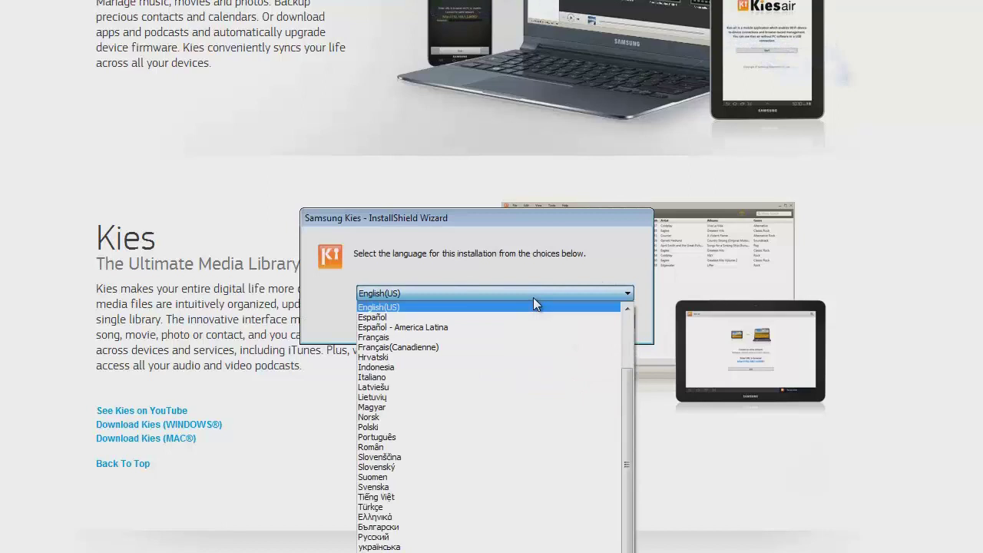
click(533, 297)
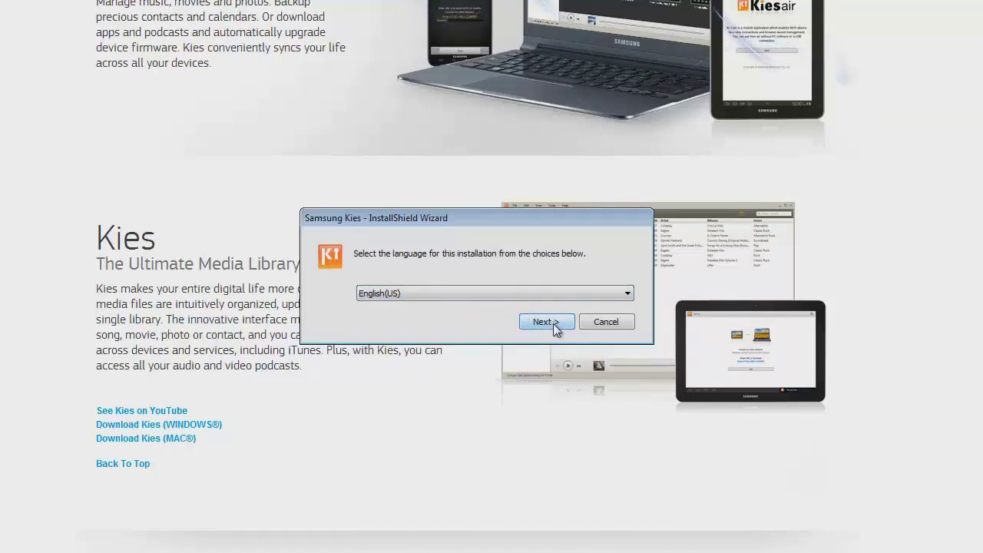
click(553, 324)
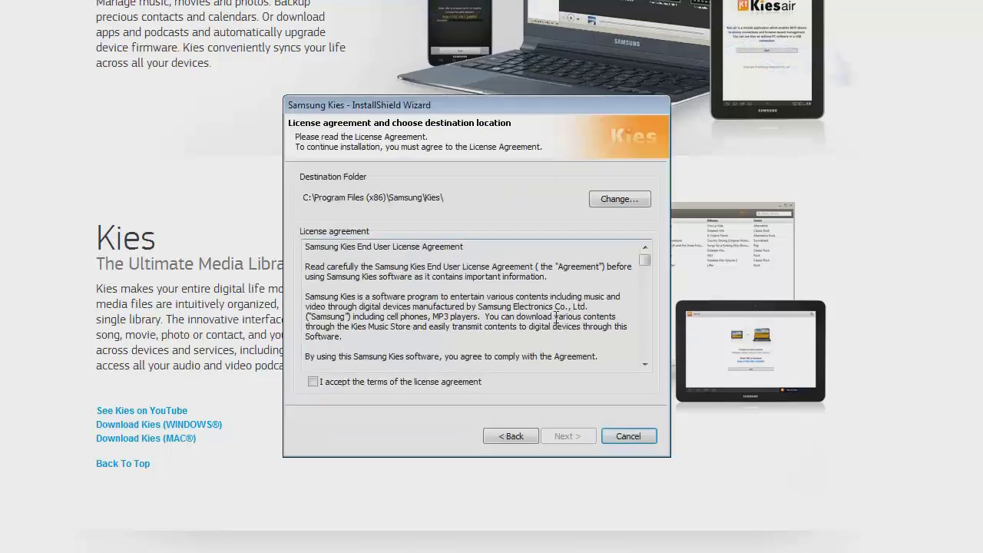
click(312, 380)
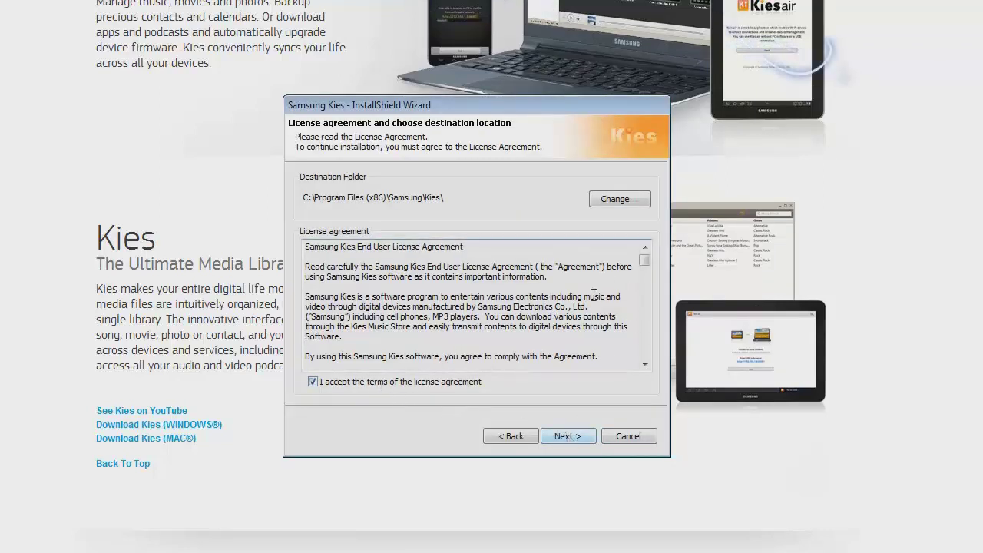
mouse_move(650, 265)
mouse_down()
mouse_move(649, 278)
mouse_move(649, 261)
mouse_up()
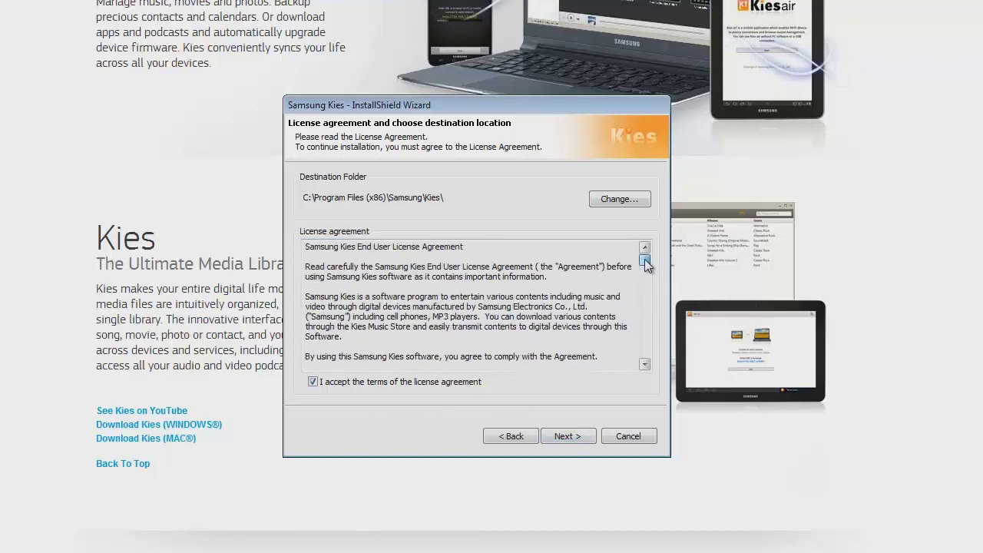
click(566, 436)
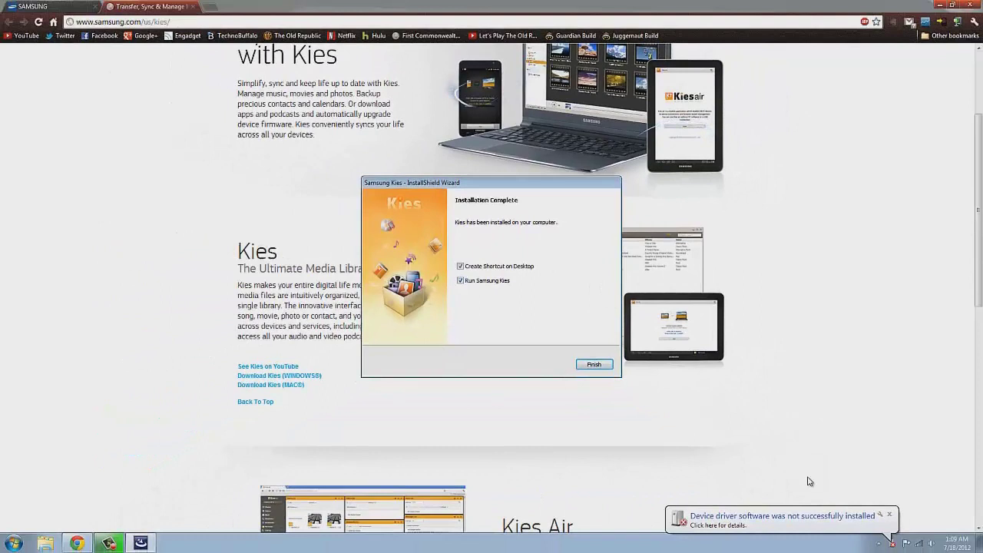
Step: Dismiss the driver failure notice and finish setup with a desktop shortcut and Kies launching
click(889, 515)
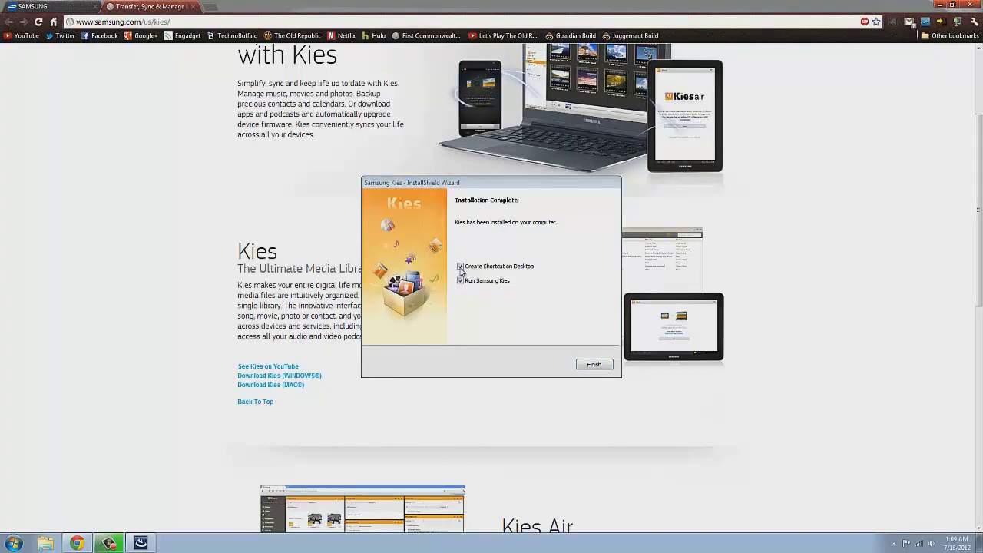
click(592, 366)
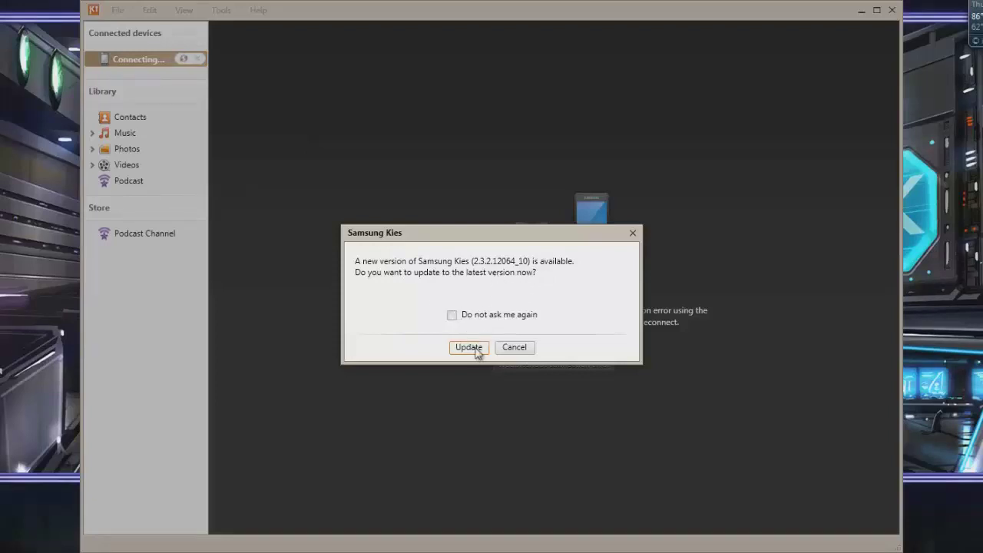
Step: Update Samsung Kies to version 2.3.2.12064_10 so it detects the SGH-I727
click(470, 348)
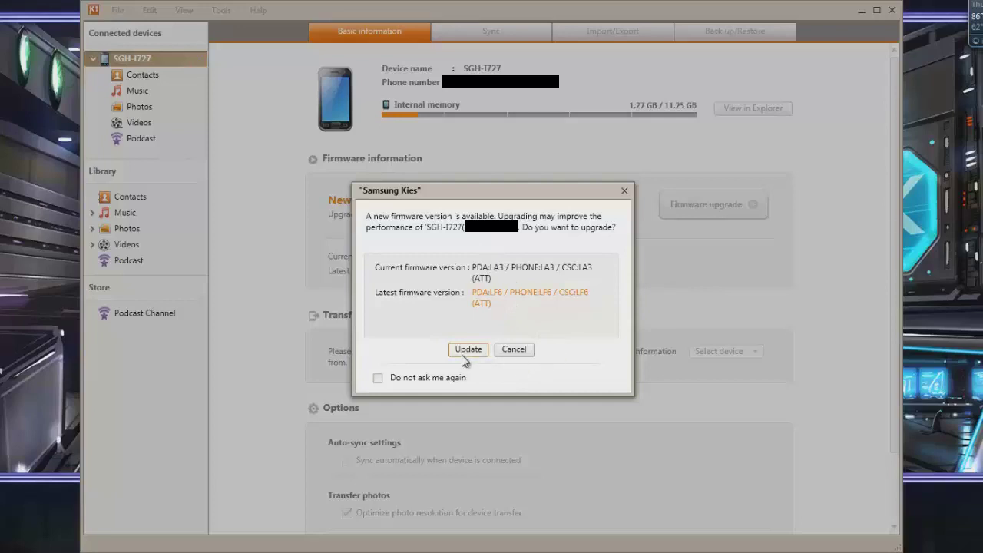
Step: Accept the LA3-to-LF6 (ATT) firmware upgrade, confirm the precautions were read, and start it
click(465, 355)
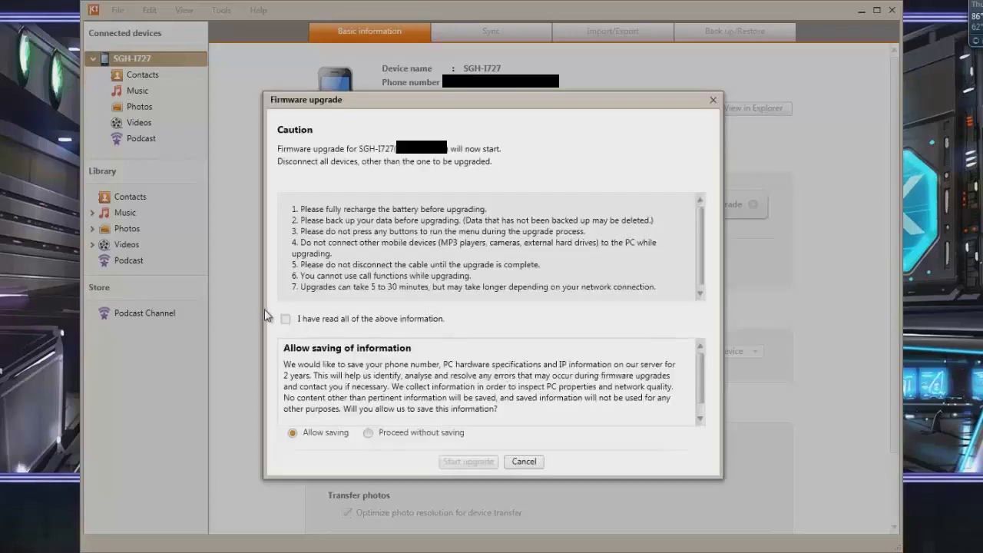
click(286, 319)
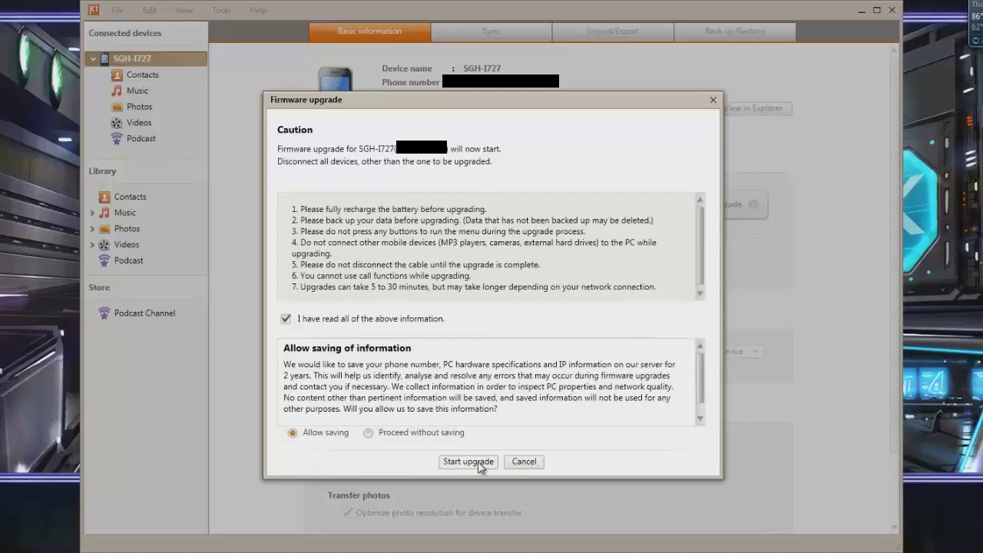
click(473, 462)
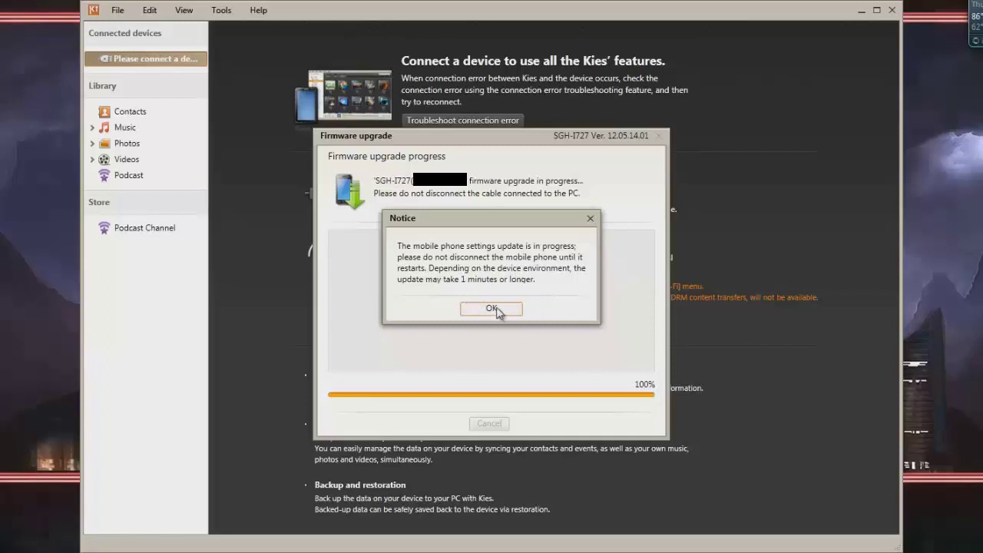
Step: Acknowledge the settings-update notice and wait for the LF6 (ATT) upgrade to complete
click(493, 309)
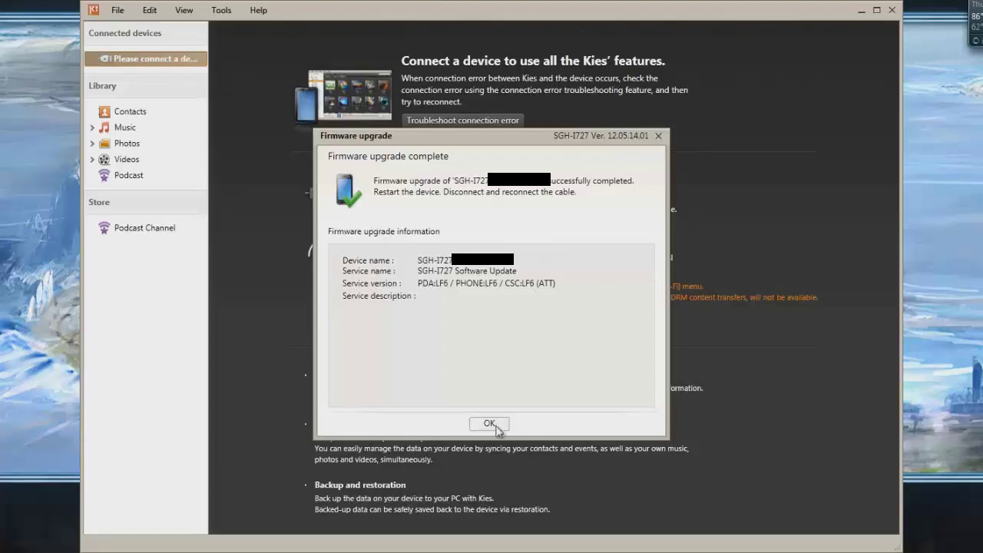
Step: Close the upgrade report and confirm the reconnected SGH-I727 runs the latest LF6 (ATT) firmware
click(492, 423)
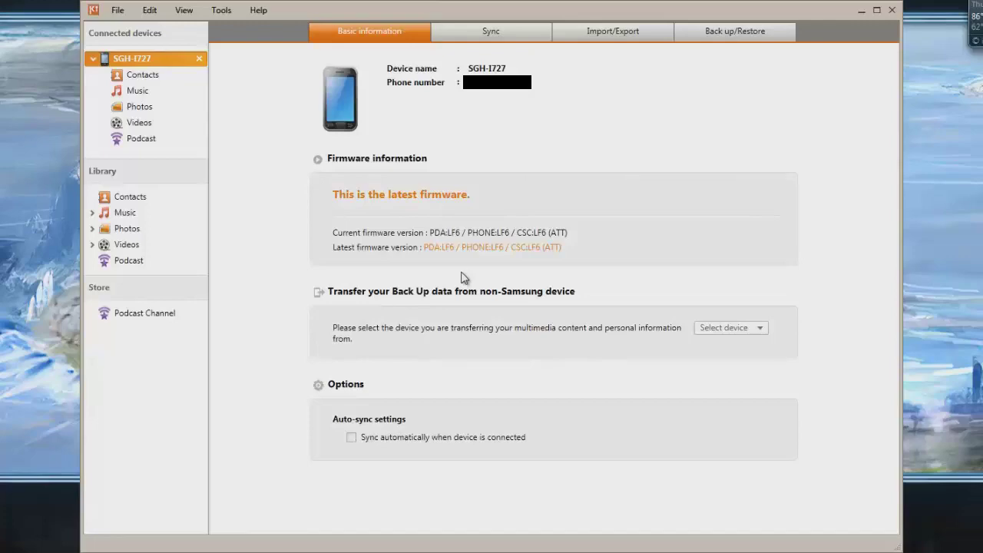
Step: Disconnect the SGH-I727 from Kies and close the Kies window
click(199, 58)
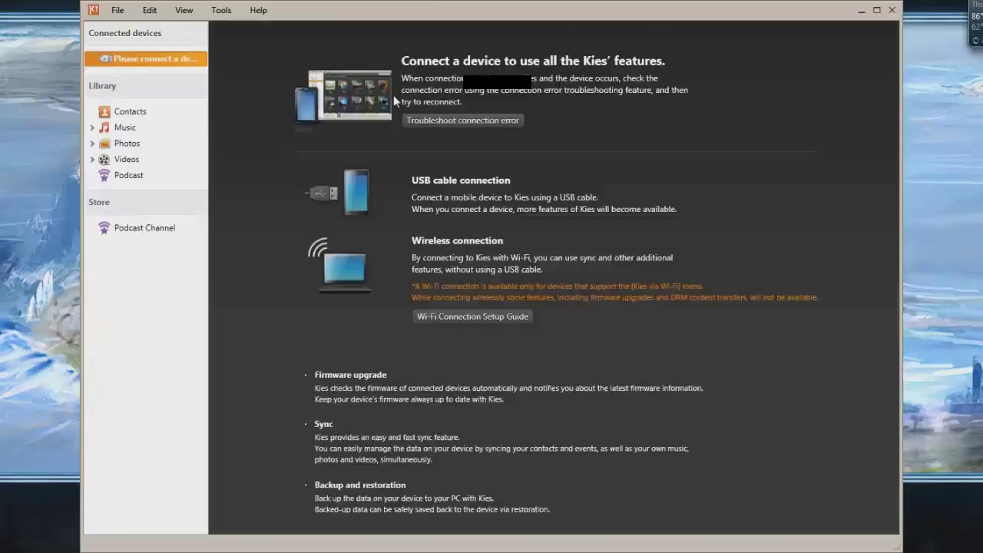
click(893, 10)
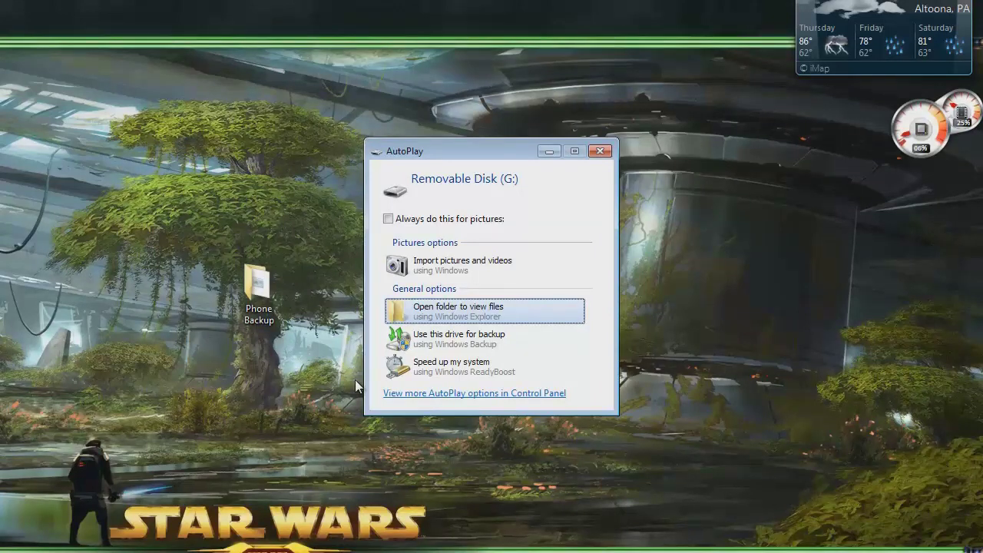
Step: Open Removable Disk (G:) and snap it left, with the Phone Backup window on the right
click(438, 315)
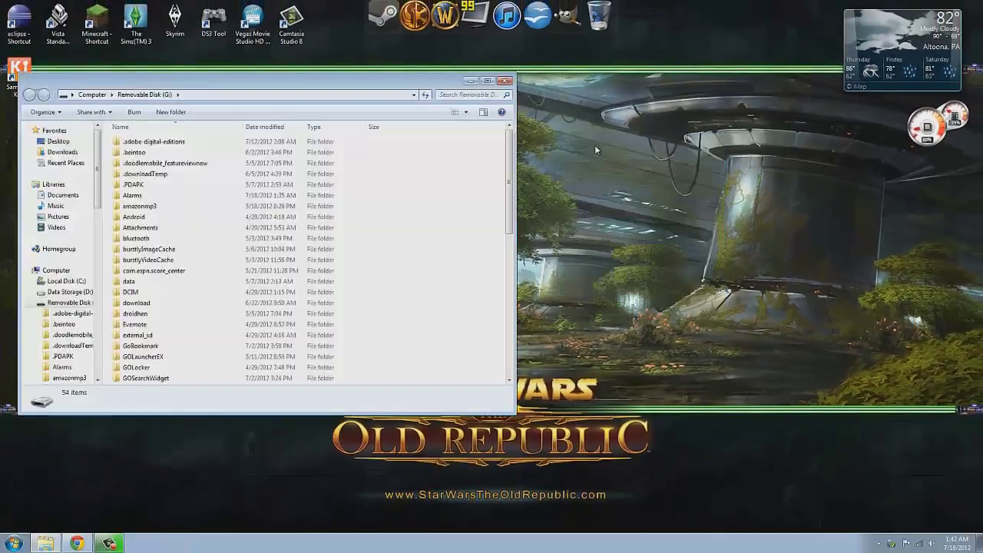
drag(325, 81, 2, 85)
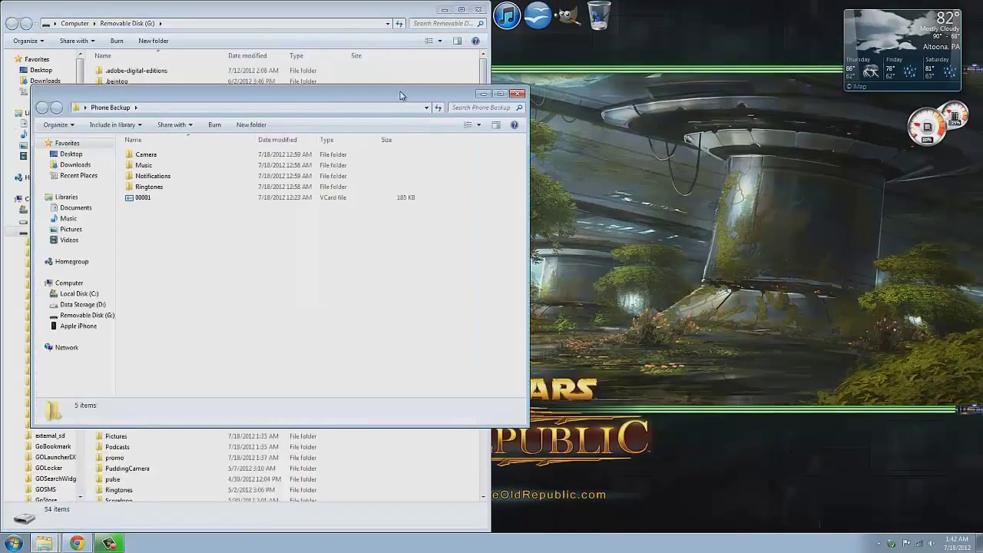
drag(399, 95, 982, 90)
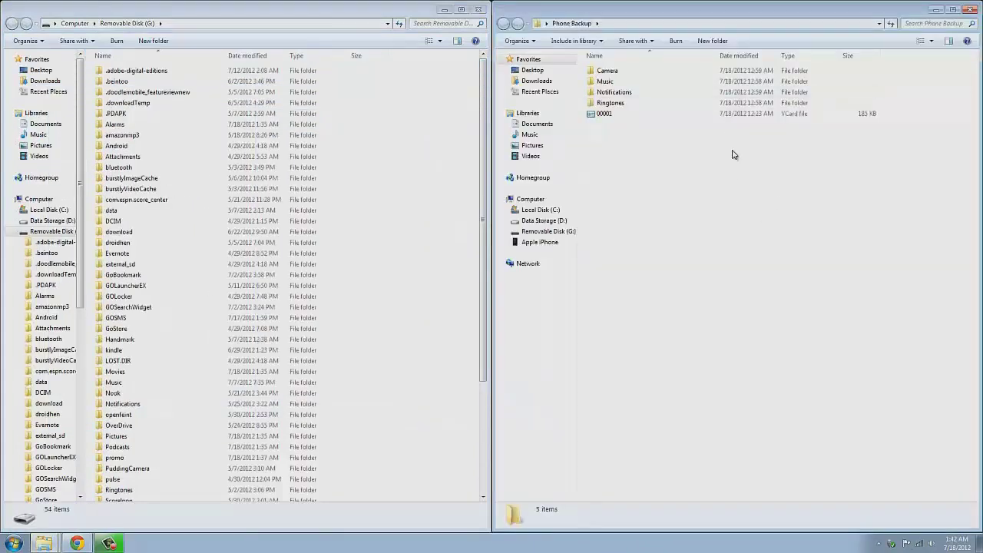
drag(483, 165, 465, 131)
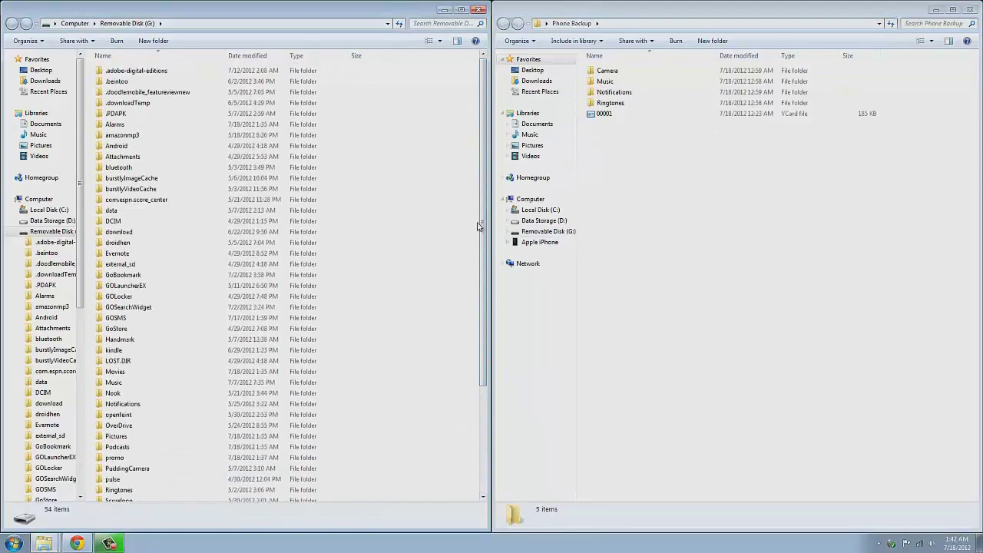
drag(479, 225, 471, 340)
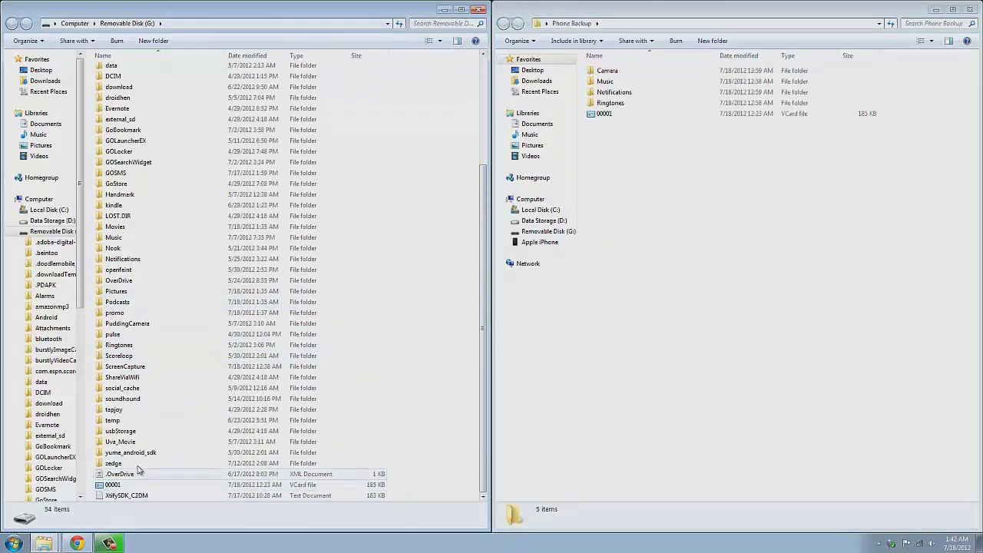
Step: Browse the phone's Music folder, then DCIM and its Camera folder, returning to the root
double_click(150, 237)
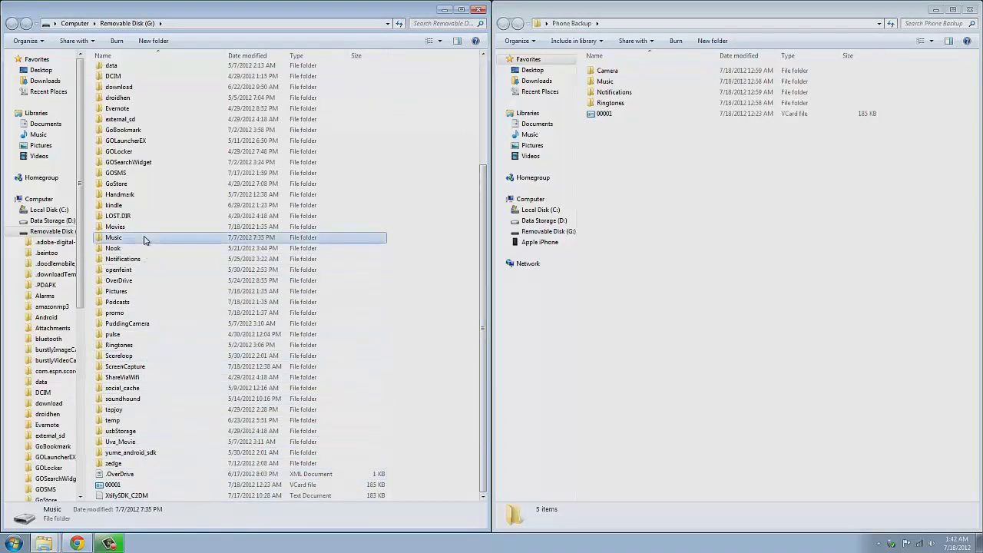
click(12, 23)
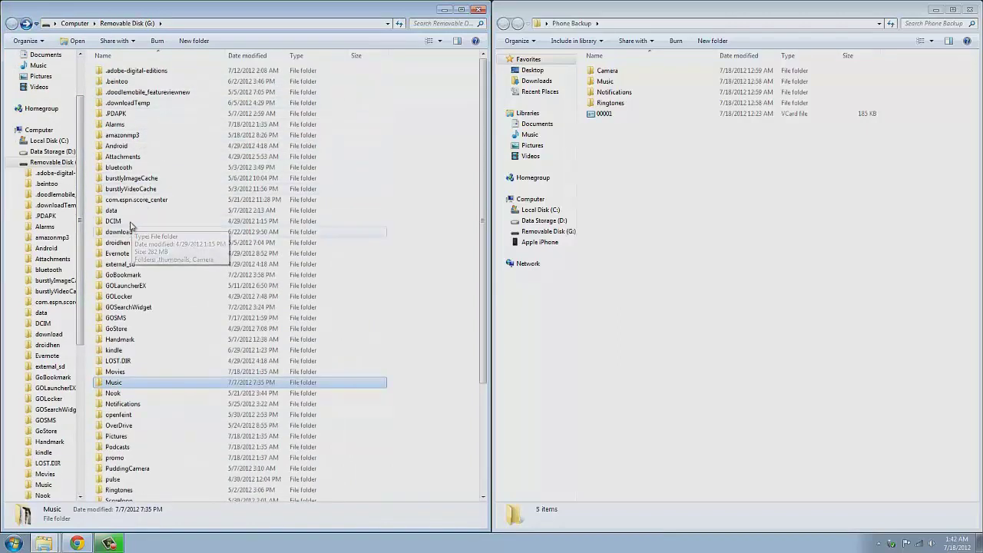
double_click(135, 221)
double_click(144, 84)
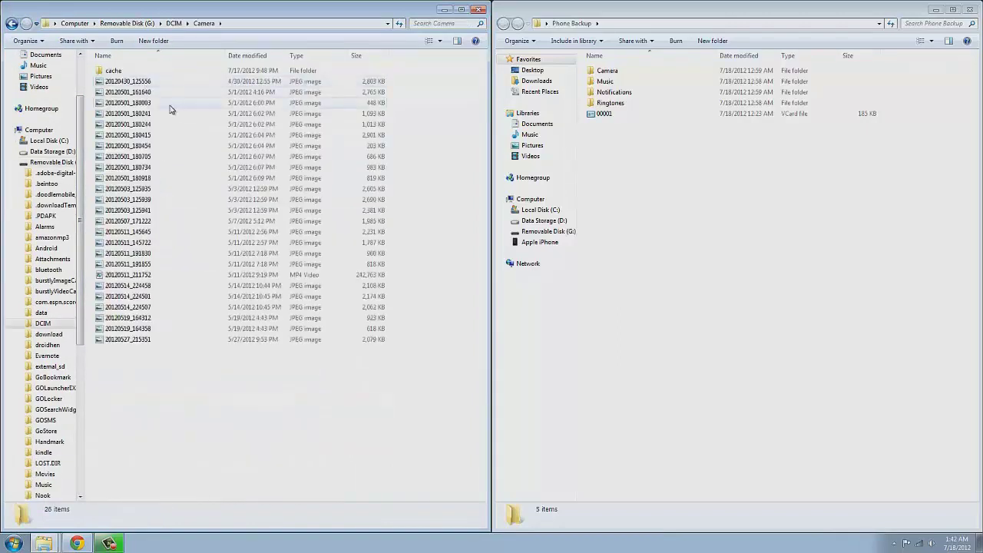
click(12, 23)
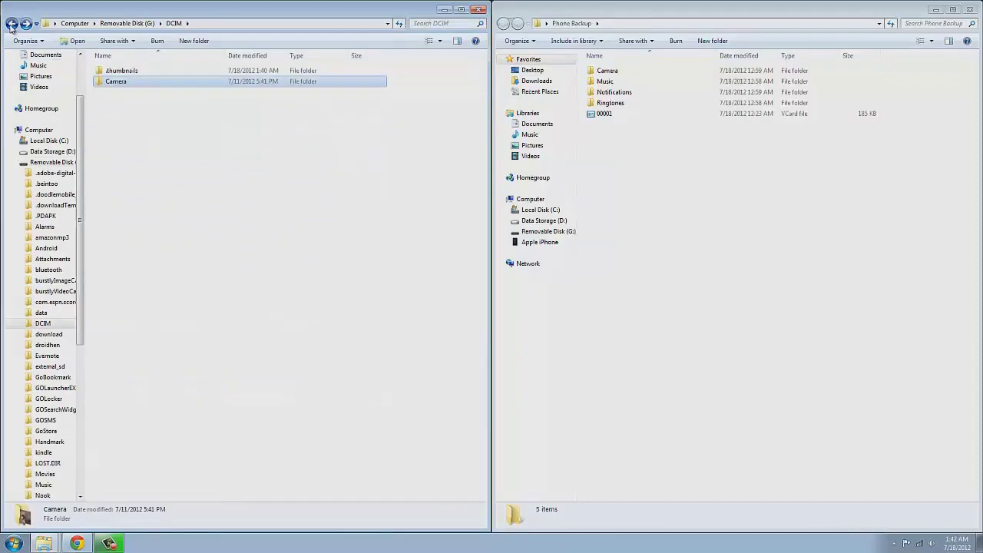
click(12, 23)
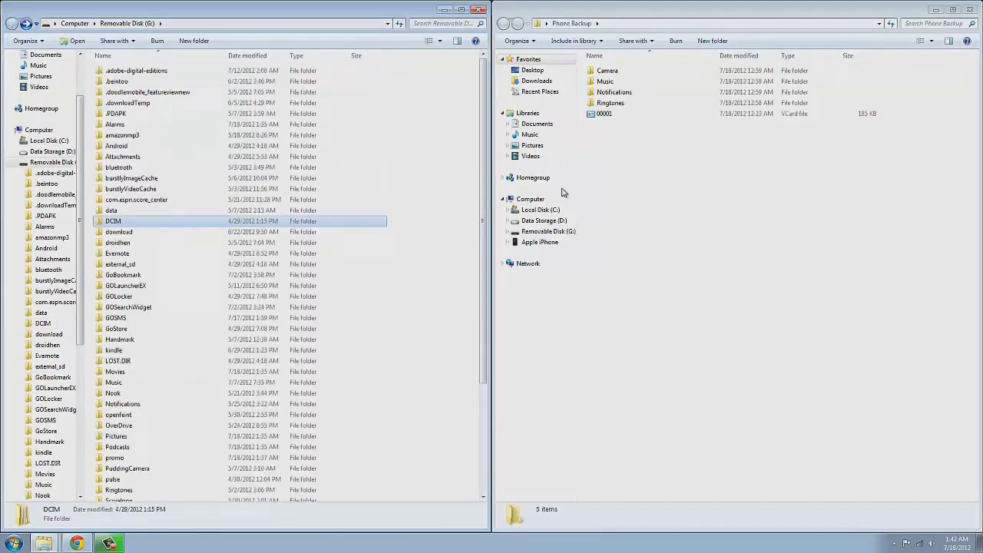
Step: Select Music, Notifications and Ringtones, then Camera in Phone Backup, and recheck the phone's DCIM
click(623, 85)
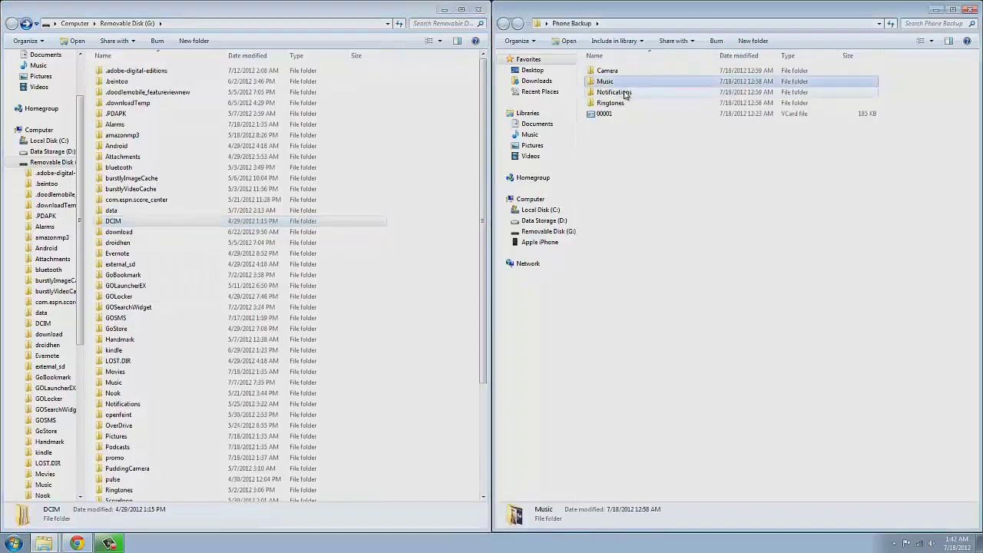
shift+click(625, 102)
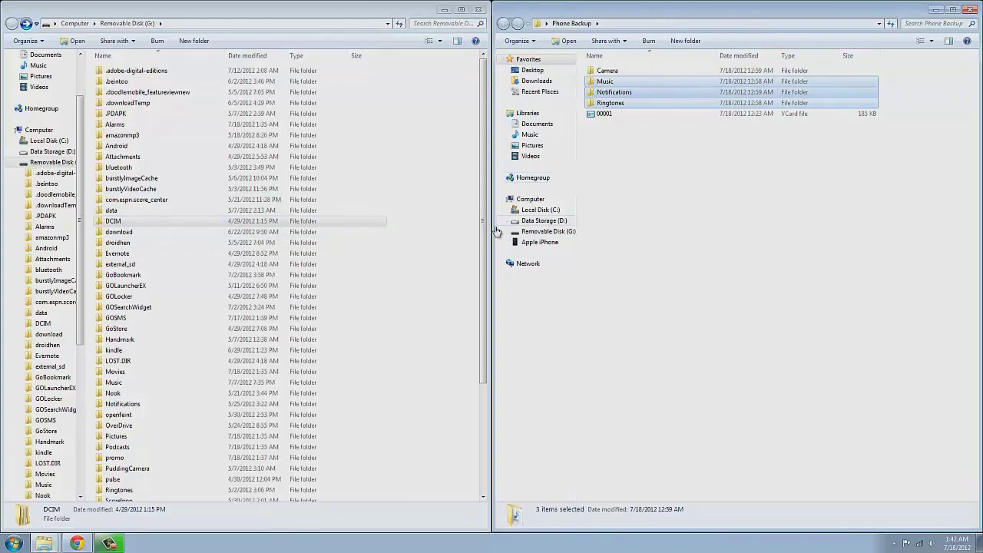
click(608, 70)
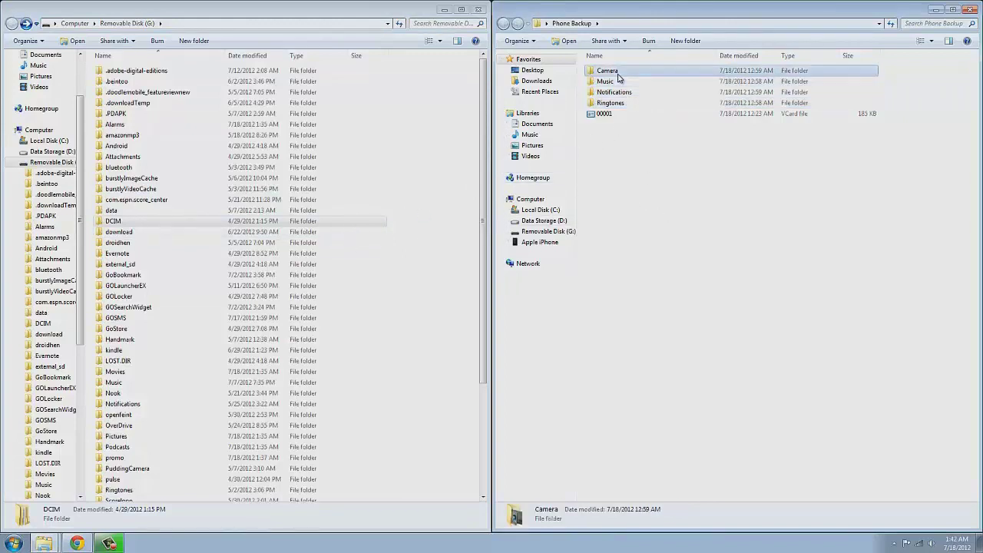
double_click(179, 223)
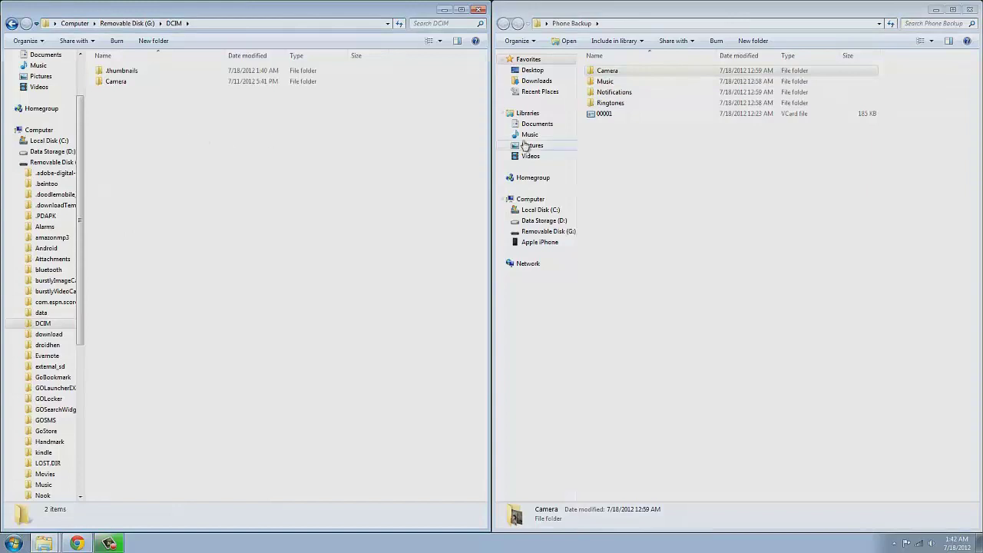
click(12, 24)
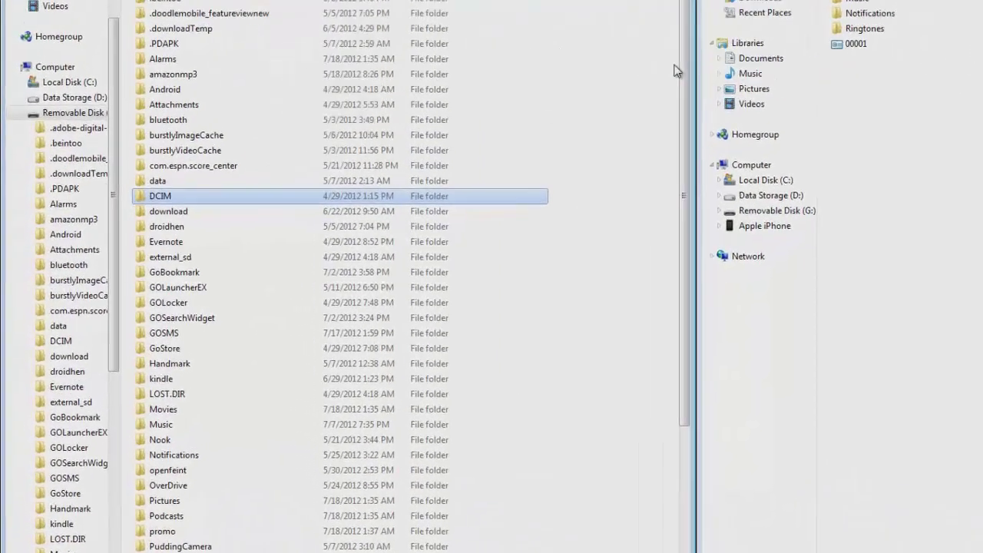
drag(681, 86, 680, 235)
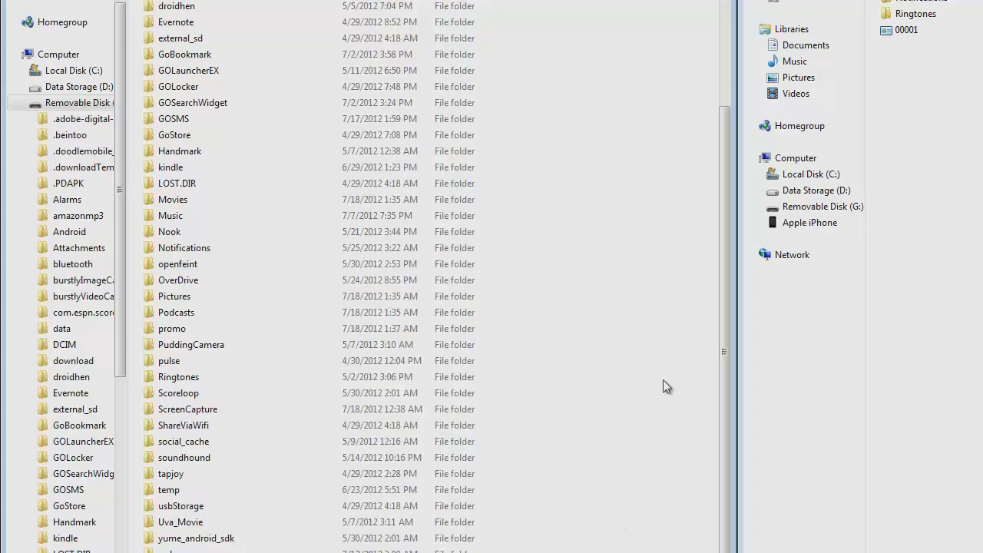
drag(717, 357, 692, 135)
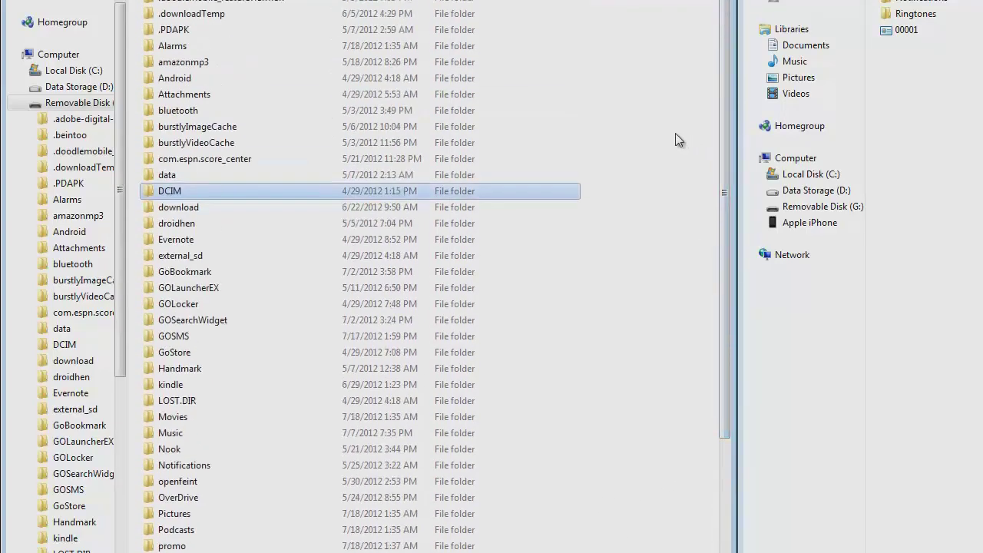